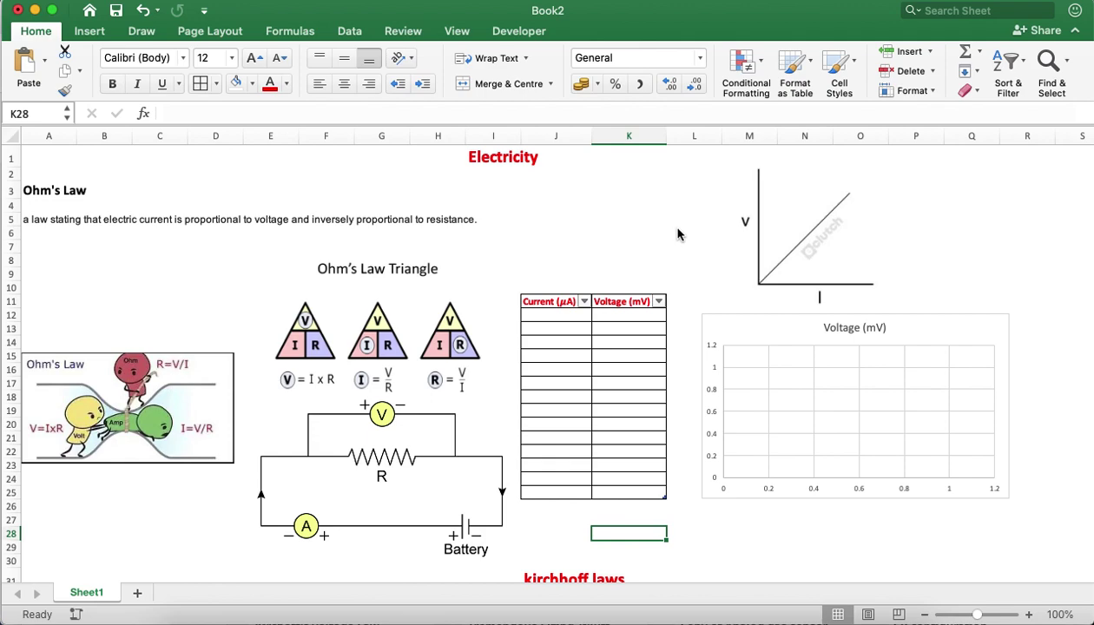
pyautogui.click(141, 32)
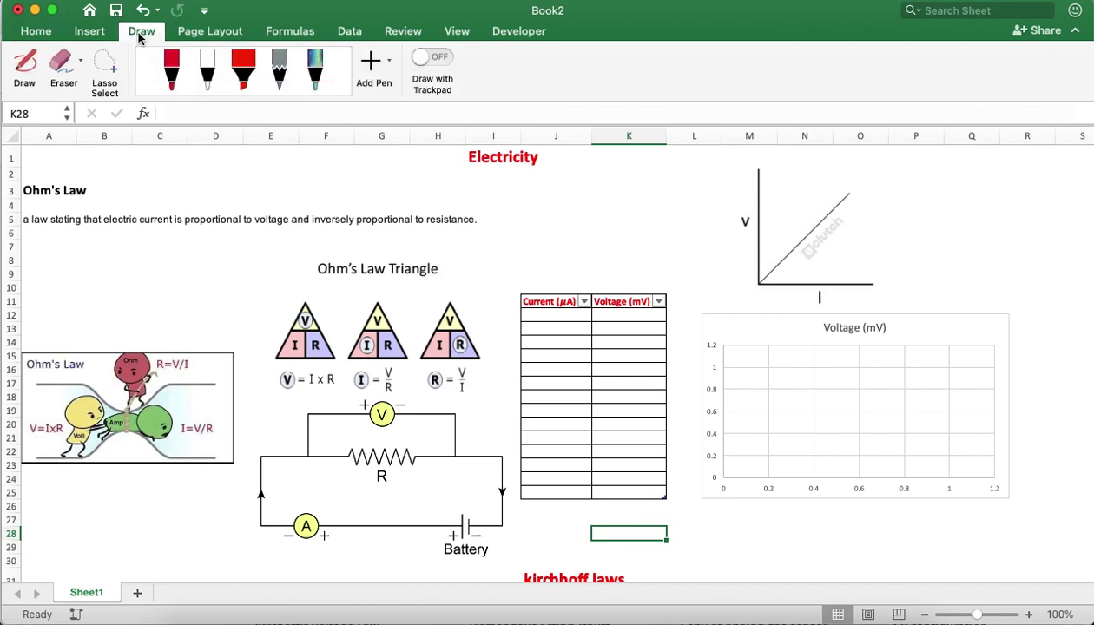
pyautogui.click(432, 57)
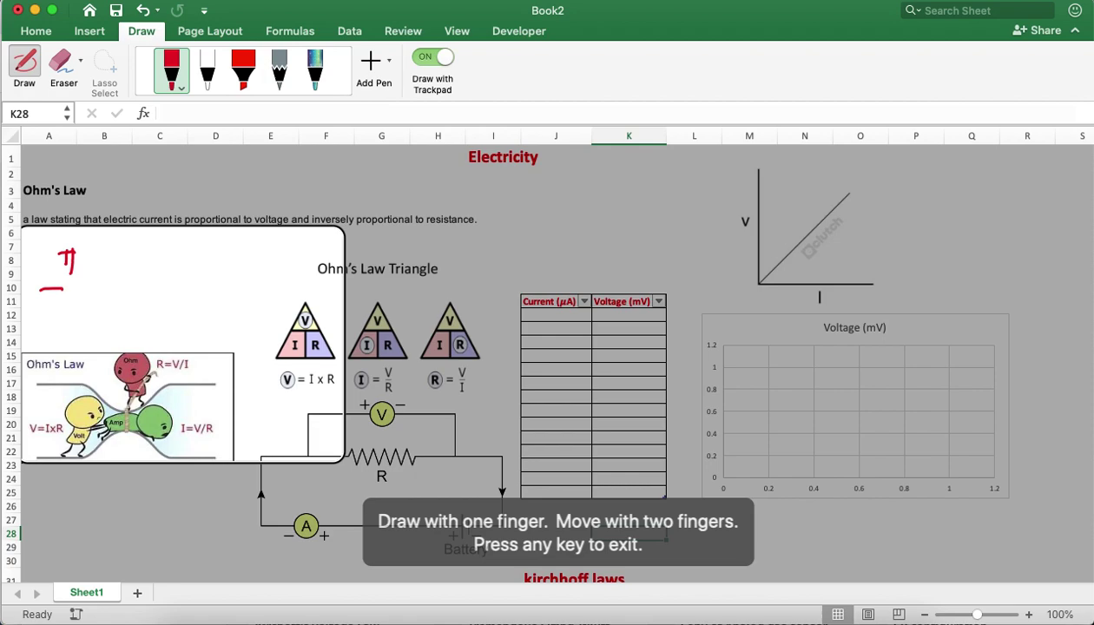
pyautogui.press('Escape')
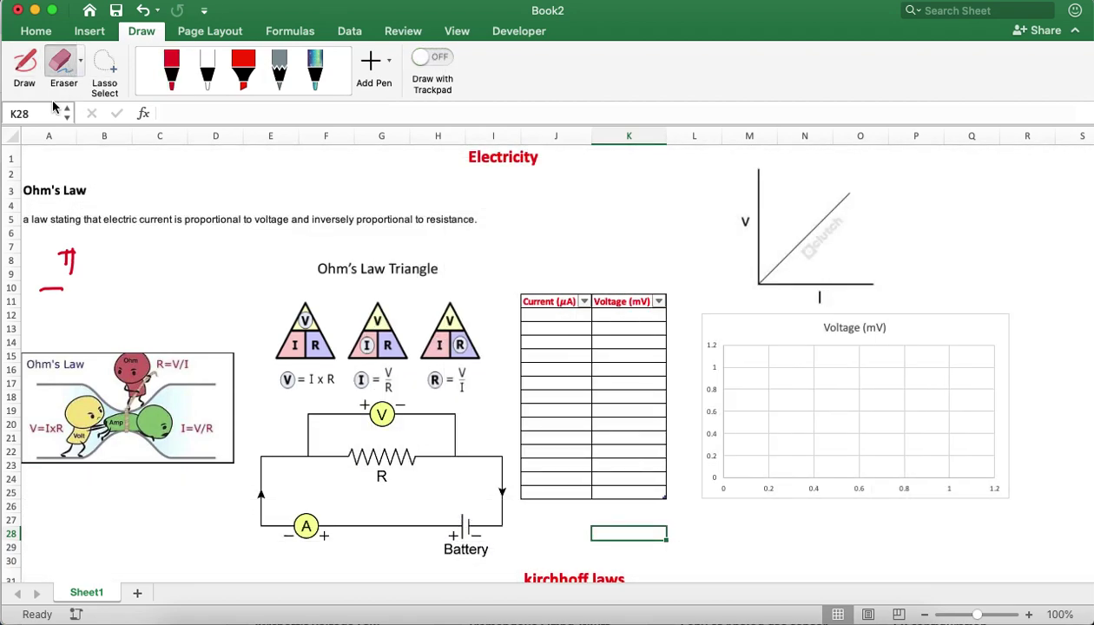
pyautogui.moveTo(63, 275)
pyautogui.mouseDown()
pyautogui.moveTo(46, 295)
pyautogui.moveTo(69, 243)
pyautogui.mouseUp()
# Handwrite "I ∝ V" in red ink with the trackpad, directly below the Ohm's Law definition.
pyautogui.click(431, 56)
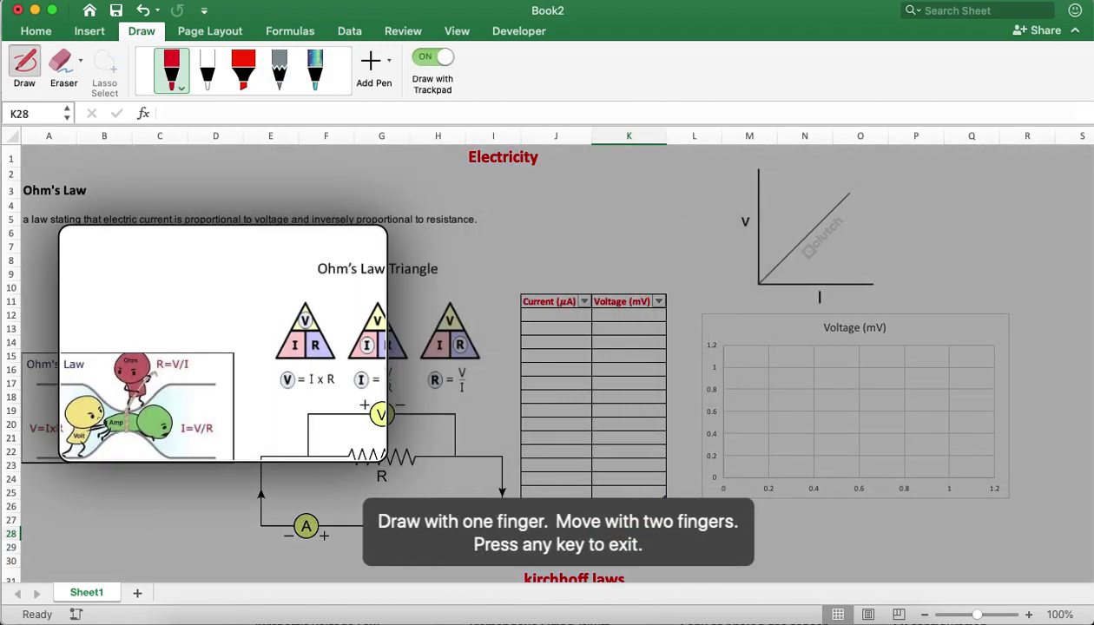
pyautogui.moveTo(69, 252)
pyautogui.mouseDown()
pyautogui.moveTo(69, 271)
pyautogui.moveTo(81, 236)
pyautogui.mouseUp()
pyautogui.moveTo(47, 283)
pyautogui.mouseDown()
pyautogui.moveTo(121, 250)
pyautogui.moveTo(99, 260)
pyautogui.moveTo(122, 256)
pyautogui.moveTo(122, 272)
pyautogui.moveTo(145, 254)
pyautogui.moveTo(156, 273)
pyautogui.moveTo(163, 246)
pyautogui.mouseUp()
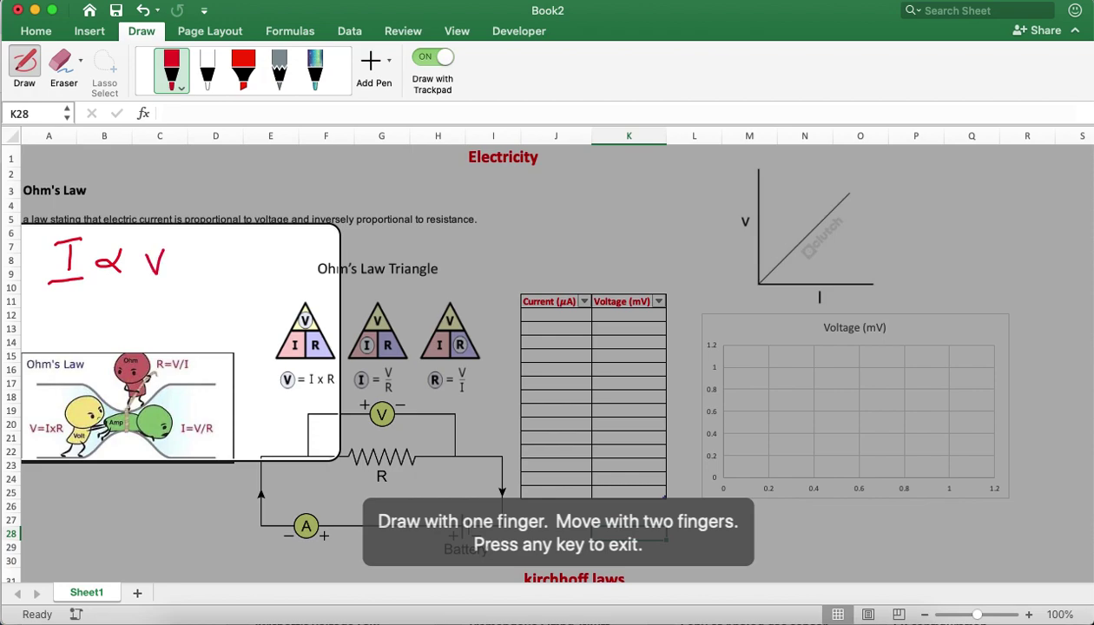
pyautogui.press('Escape')
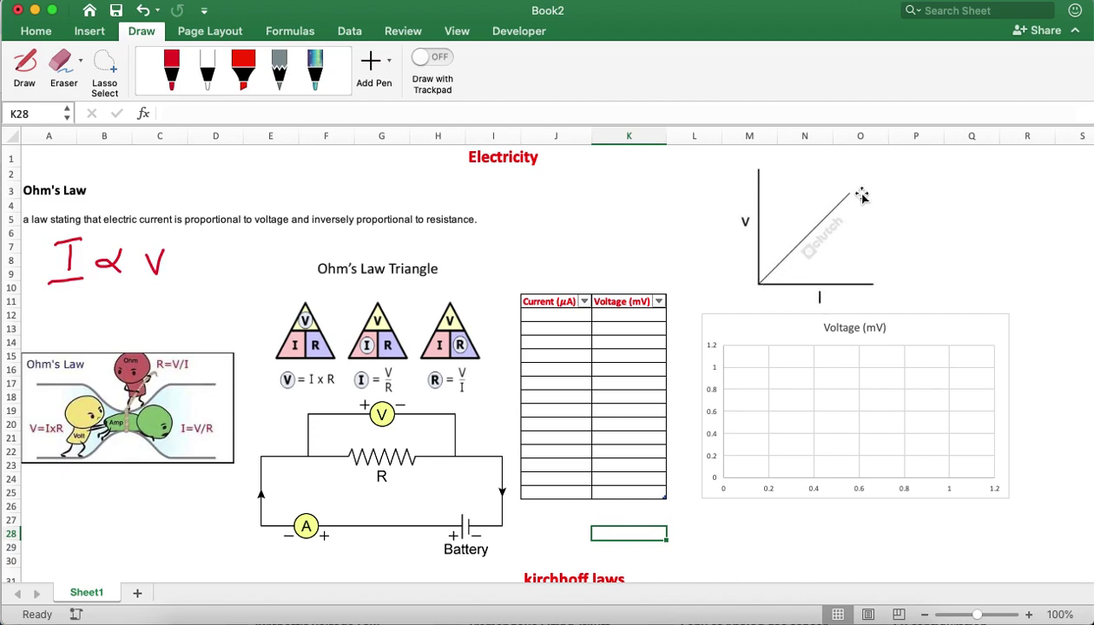
# Handwrite "I = V/R" in red ink beneath the handwritten proportionality I ∝ V.
pyautogui.click(431, 57)
pyautogui.hscroll(-10, 373, 347)
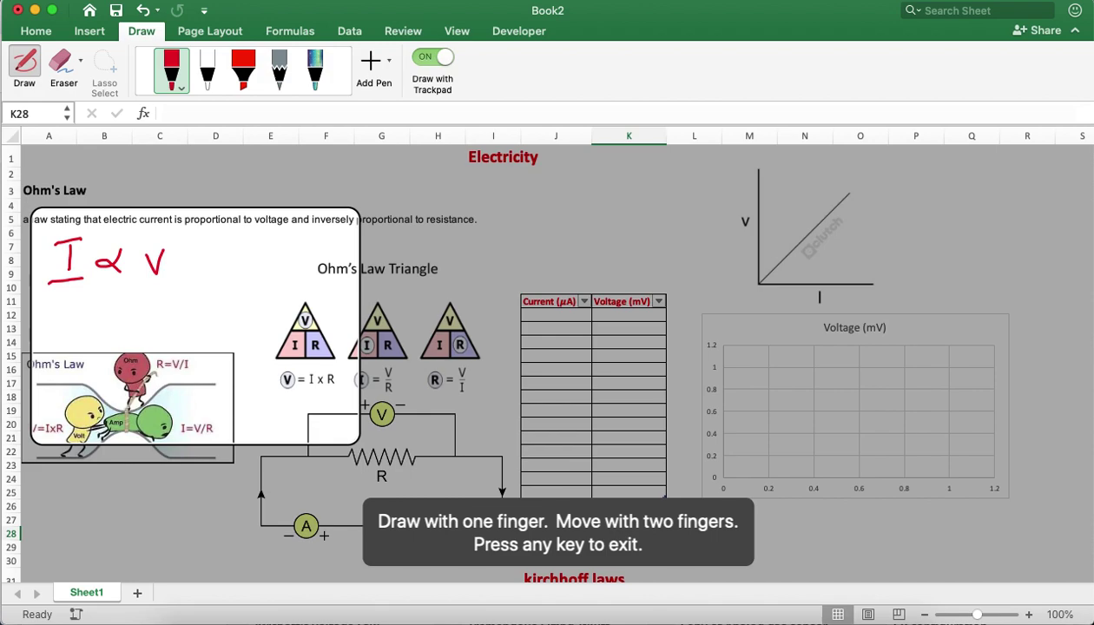
pyautogui.moveTo(80, 291)
pyautogui.mouseDown()
pyautogui.moveTo(77, 307)
pyautogui.moveTo(82, 289)
pyautogui.moveTo(61, 310)
pyautogui.moveTo(142, 286)
pyautogui.moveTo(134, 301)
pyautogui.moveTo(146, 301)
pyautogui.mouseUp()
pyautogui.moveTo(131, 310)
pyautogui.mouseDown()
pyautogui.moveTo(130, 327)
pyautogui.moveTo(143, 327)
pyautogui.mouseUp()
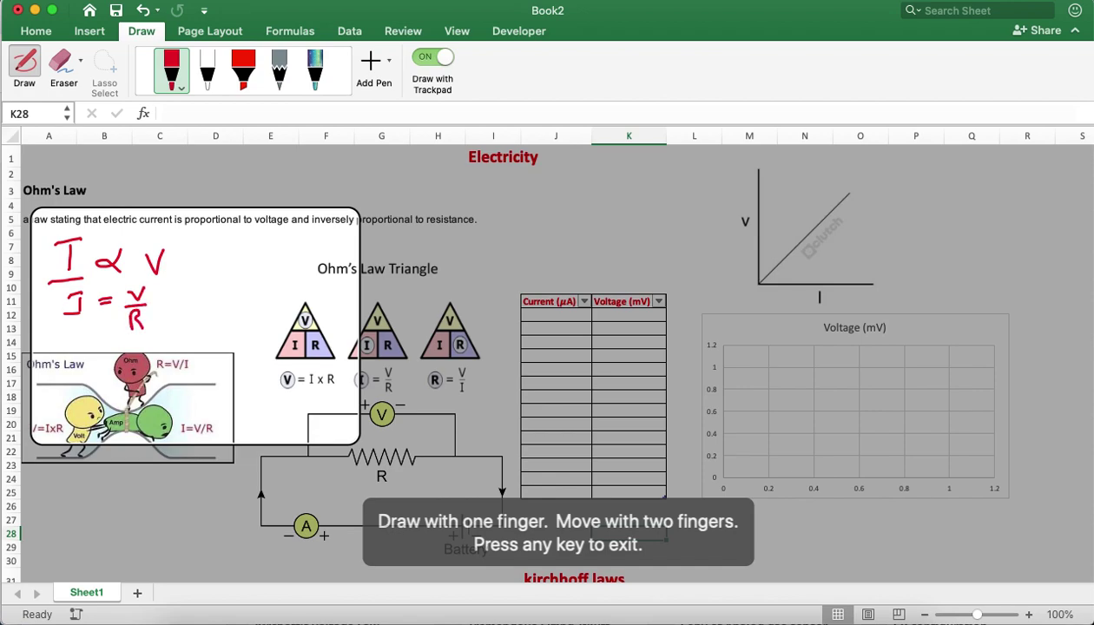
pyautogui.press('Escape')
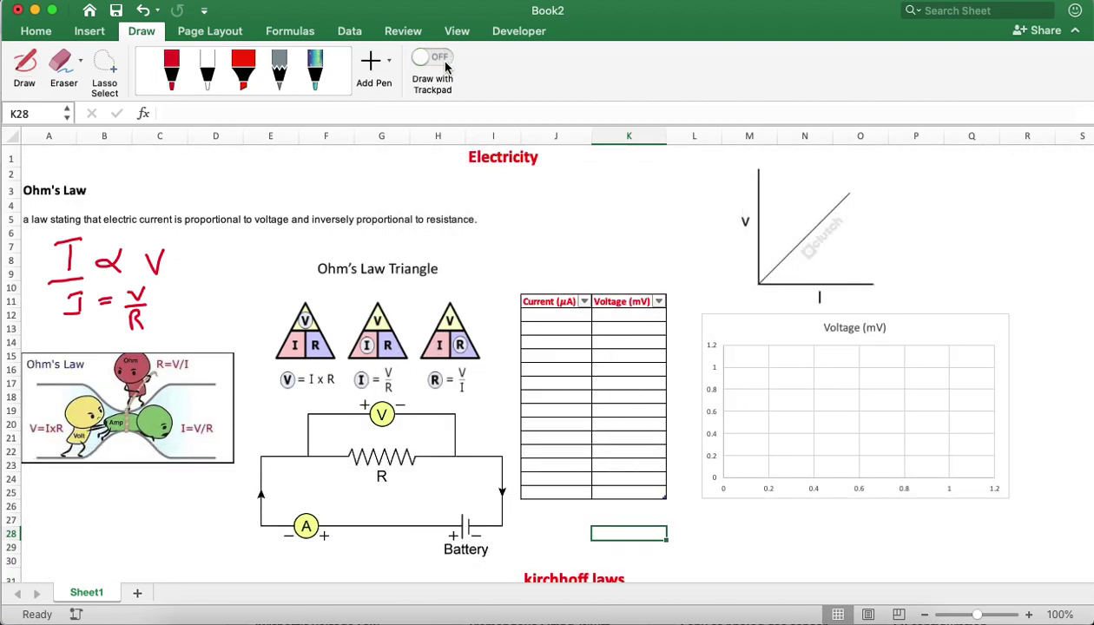
# Handwrite "V = IR" in red ink beside the I = V/R equation and draw a box around it.
pyautogui.click(436, 56)
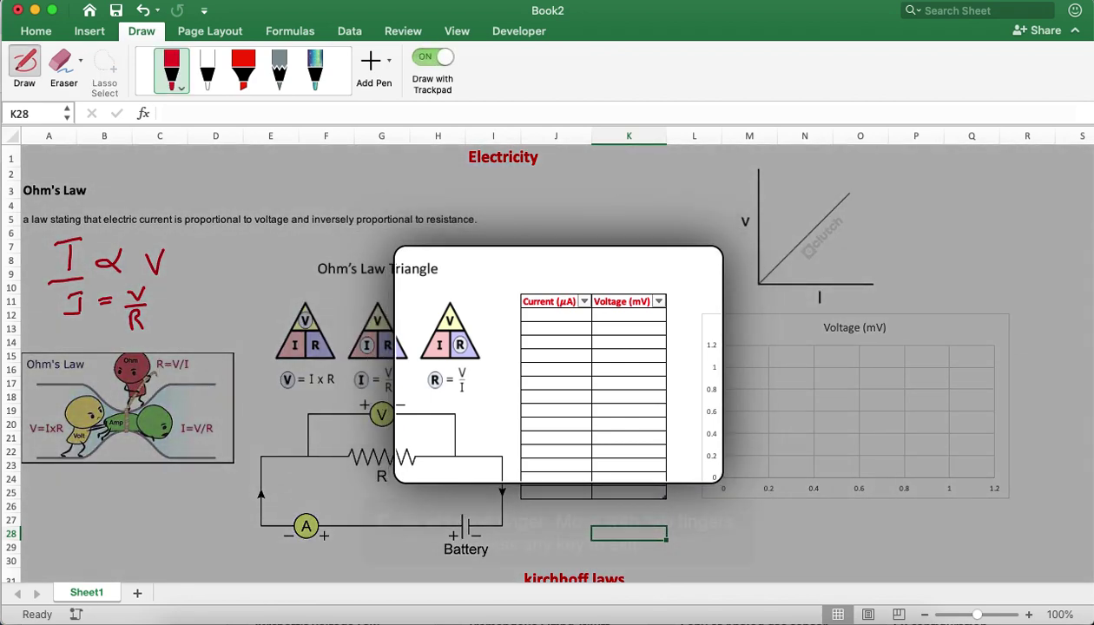
pyautogui.hscroll(-5, 391, 346)
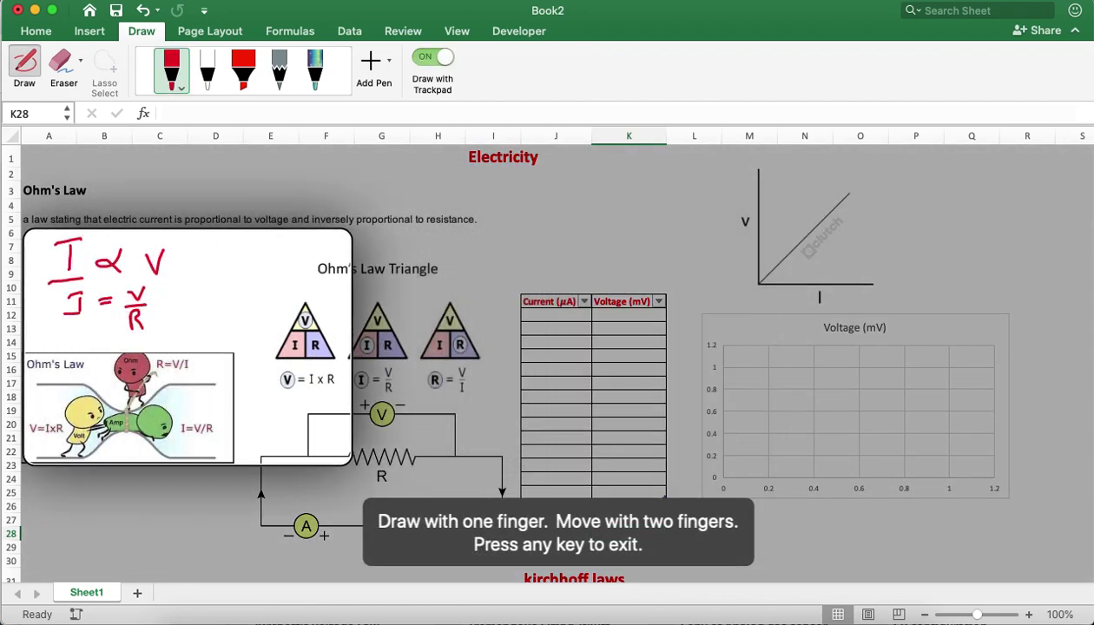
pyautogui.moveTo(188, 304)
pyautogui.mouseDown()
pyautogui.moveTo(220, 316)
pyautogui.moveTo(243, 303)
pyautogui.mouseUp()
pyautogui.moveTo(243, 301); pyautogui.dragTo(257, 314)
pyautogui.moveTo(170, 336)
pyautogui.mouseDown()
pyautogui.moveTo(229, 335)
pyautogui.moveTo(260, 297)
pyautogui.moveTo(233, 285)
pyautogui.moveTo(172, 293)
pyautogui.moveTo(171, 335)
pyautogui.mouseUp()
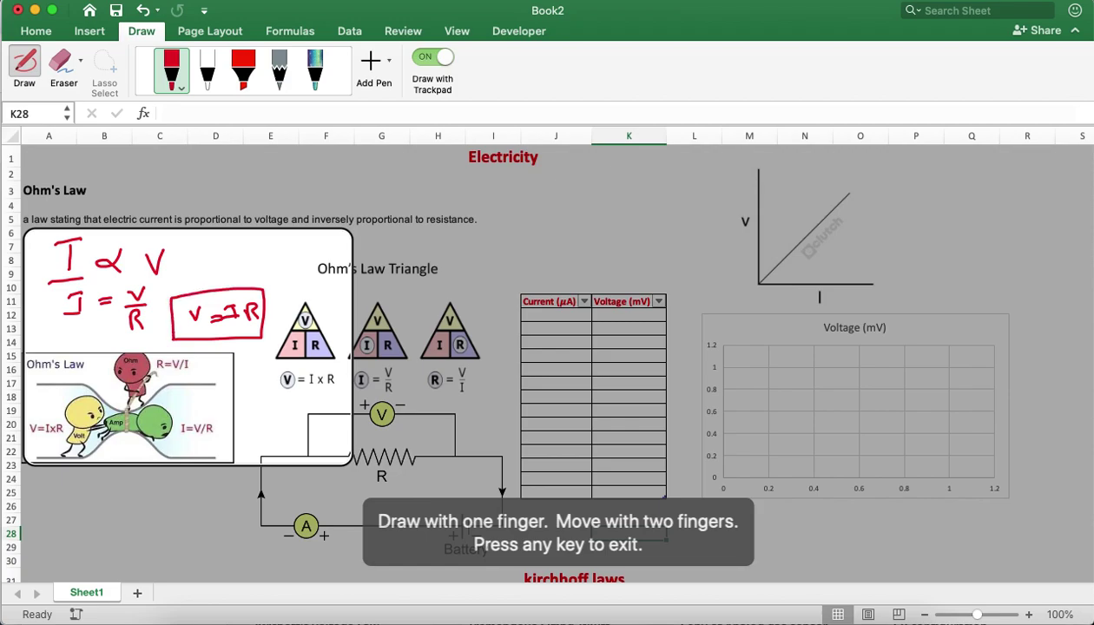
pyautogui.press('Escape')
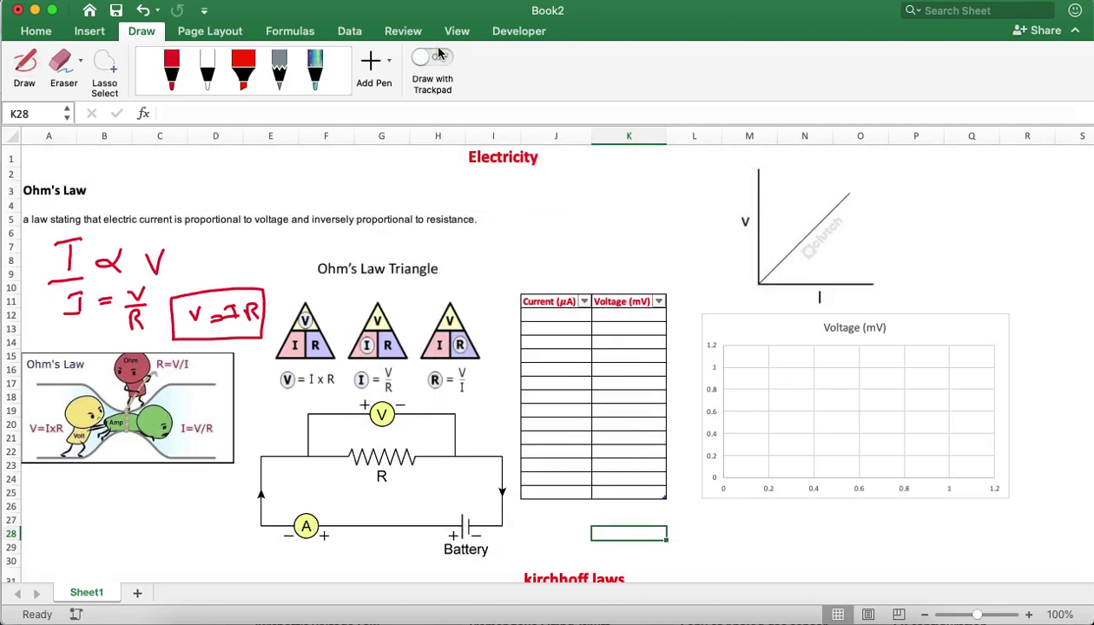
# Circle the V in the first Ohm's Law triangle and underline the formulas beneath all three triangles in red ink.
pyautogui.click(436, 57)
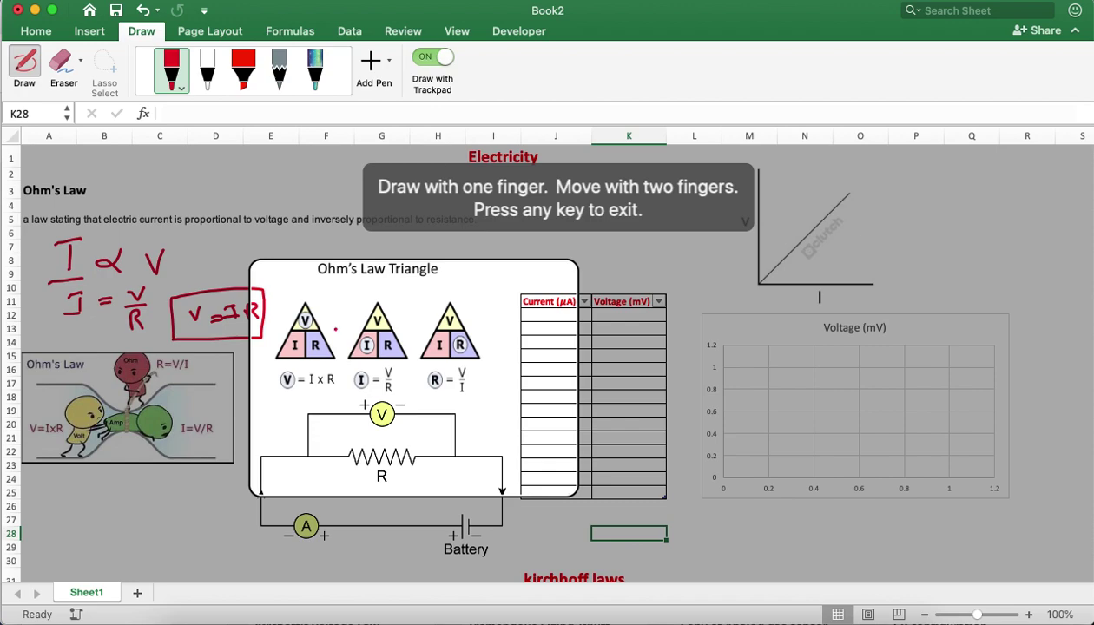
pyautogui.moveTo(330, 321)
pyautogui.mouseDown()
pyautogui.moveTo(302, 299)
pyautogui.moveTo(287, 319)
pyautogui.moveTo(308, 324)
pyautogui.moveTo(320, 307)
pyautogui.mouseUp()
pyautogui.moveTo(281, 387); pyautogui.dragTo(334, 387)
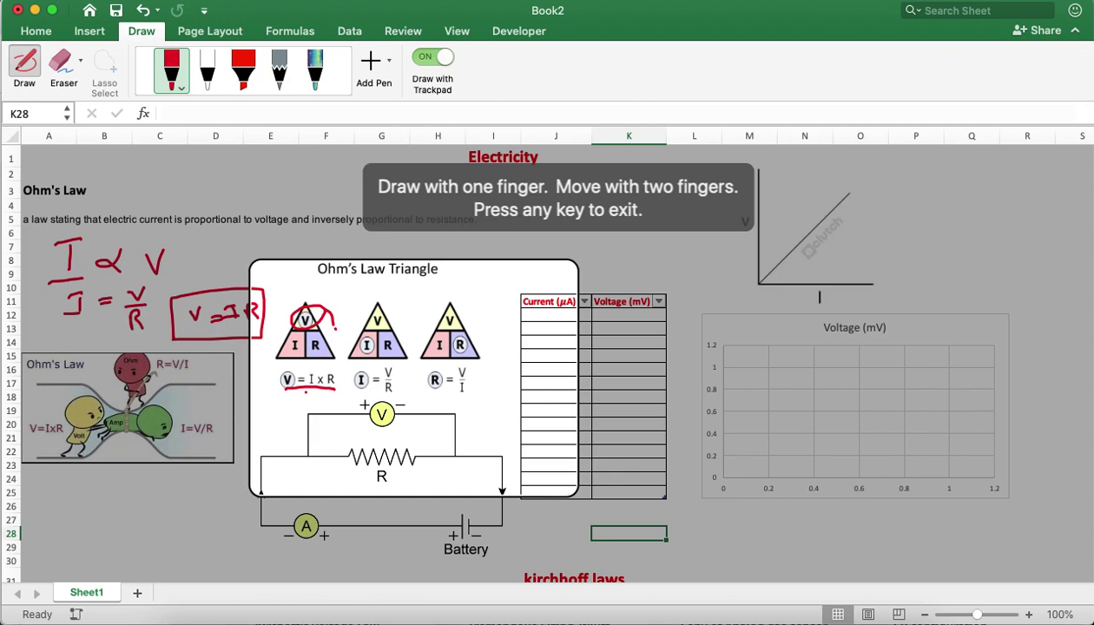
pyautogui.moveTo(348, 387); pyautogui.dragTo(394, 390)
pyautogui.moveTo(422, 393); pyautogui.dragTo(474, 395)
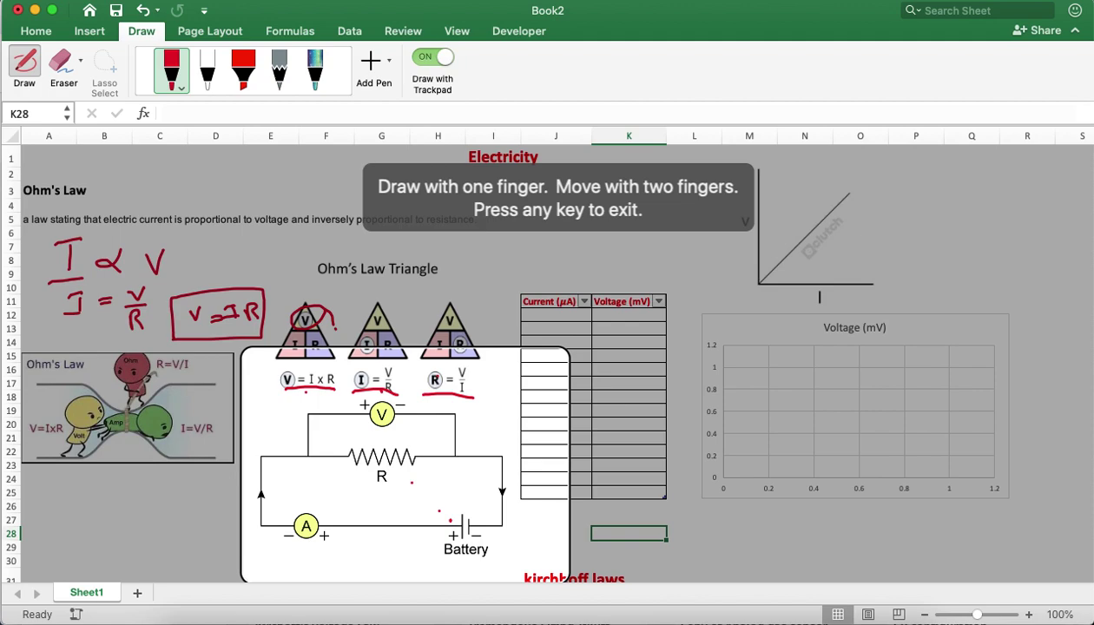
# Tick the ammeter and voltmeter in the circuit diagram, and mark the formulas and characters in the Ohm's Law cartoon in red ink.
pyautogui.moveTo(316, 506); pyautogui.dragTo(335, 501)
pyautogui.moveTo(399, 425); pyautogui.dragTo(407, 419)
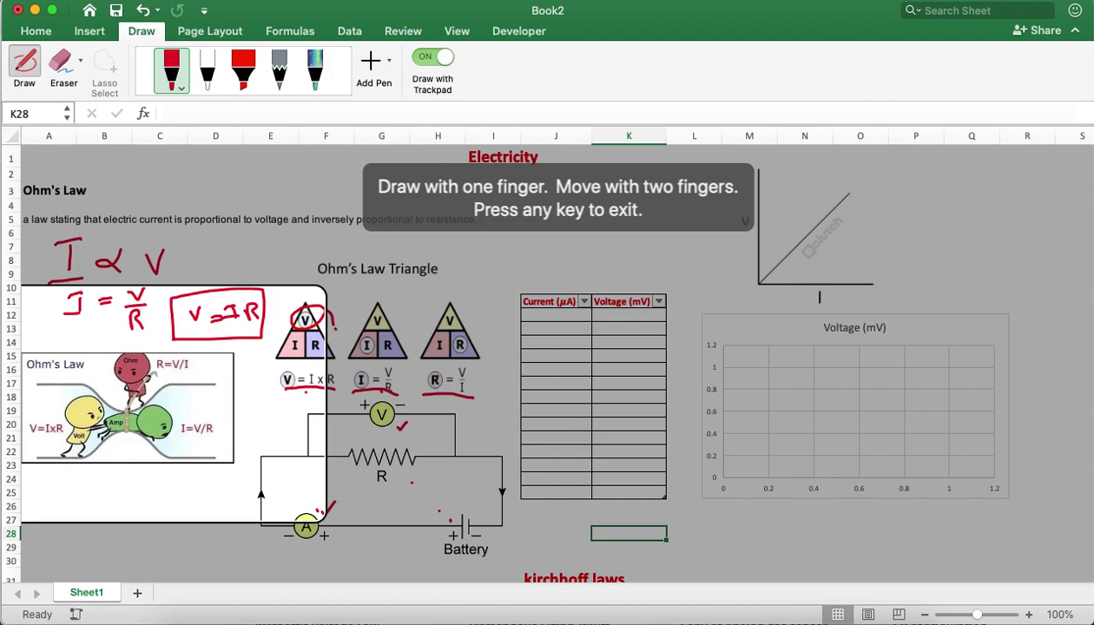
pyautogui.moveTo(125, 423)
pyautogui.mouseDown()
pyautogui.moveTo(144, 417)
pyautogui.moveTo(128, 401)
pyautogui.moveTo(123, 429)
pyautogui.moveTo(129, 422)
pyautogui.mouseUp()
pyautogui.moveTo(25, 433); pyautogui.dragTo(68, 431)
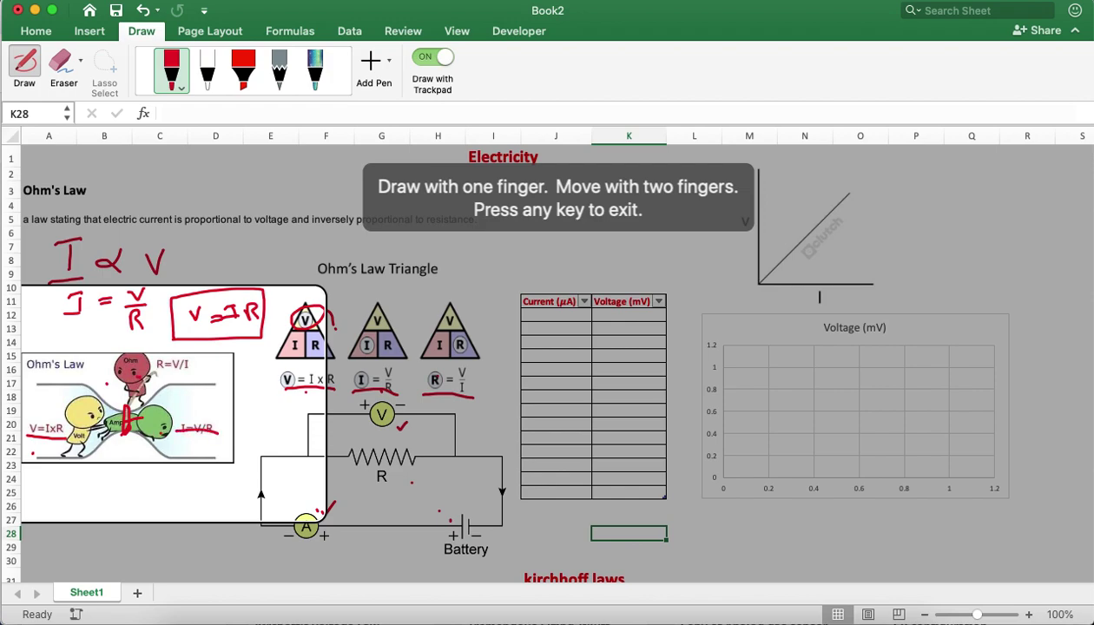
pyautogui.moveTo(136, 376); pyautogui.dragTo(188, 373)
pyautogui.moveTo(73, 442); pyautogui.dragTo(99, 423)
# Bring the trackpad drawing area over the V–I line graph to examine it, and leave drawing mode.
pyautogui.scroll(3, 174, 403)
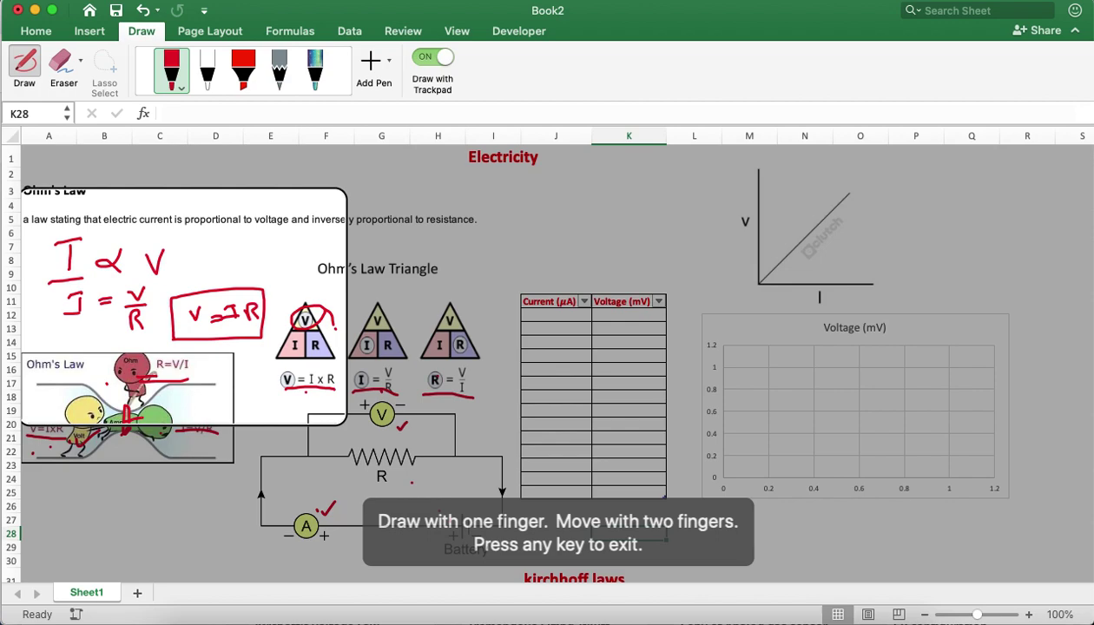
pyautogui.hscroll(5, 296, 295)
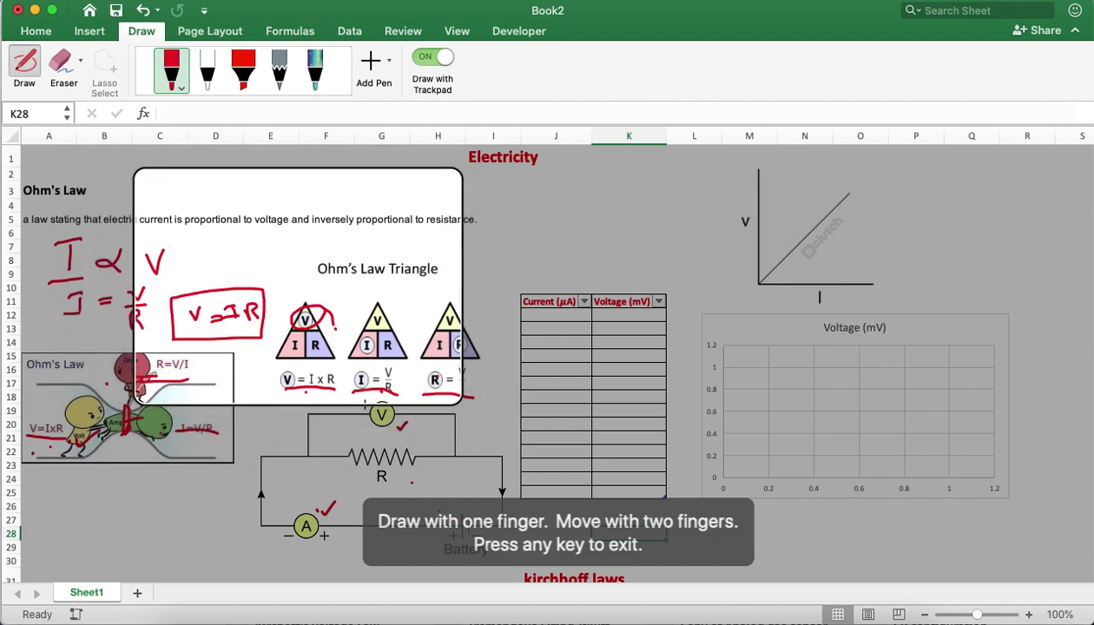
pyautogui.hscroll(4, 338, 278)
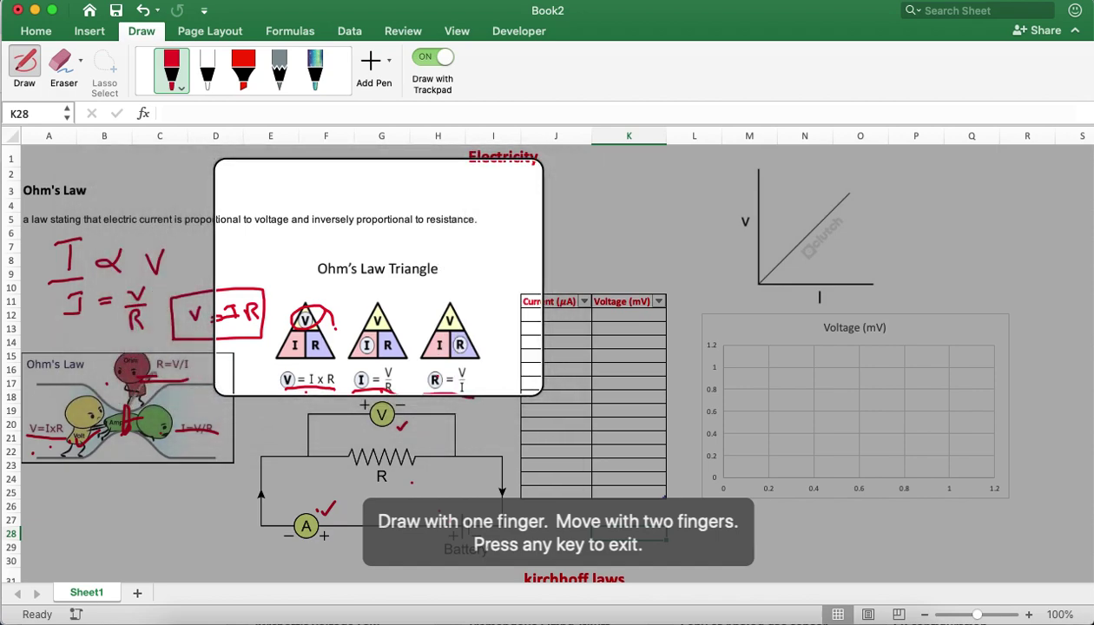
pyautogui.hscroll(20, 378, 278)
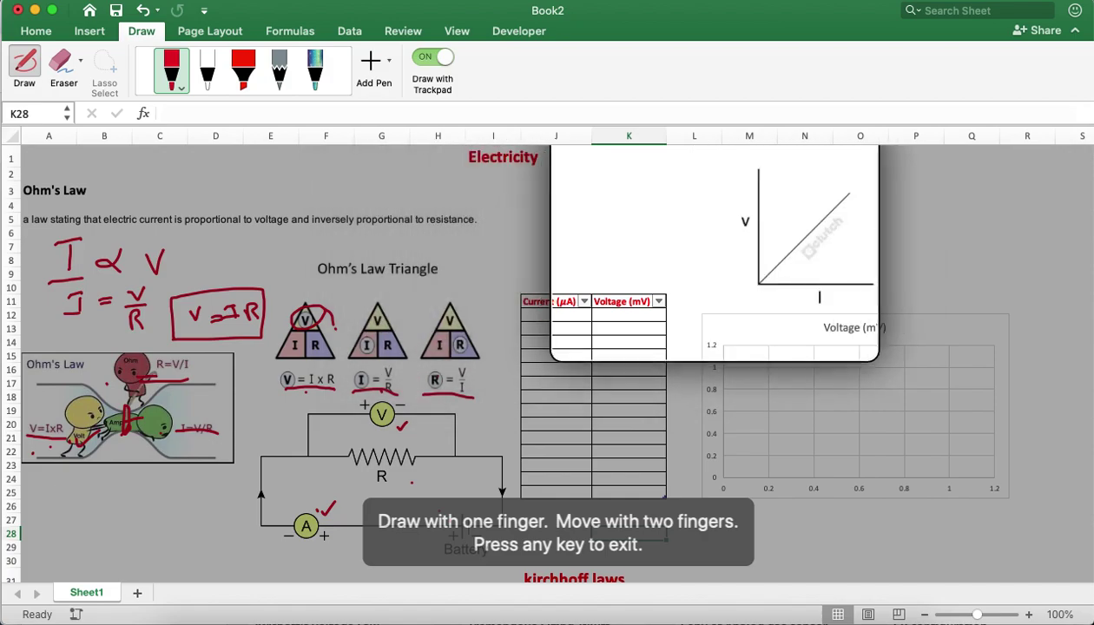
pyautogui.hscroll(1, 833, 262)
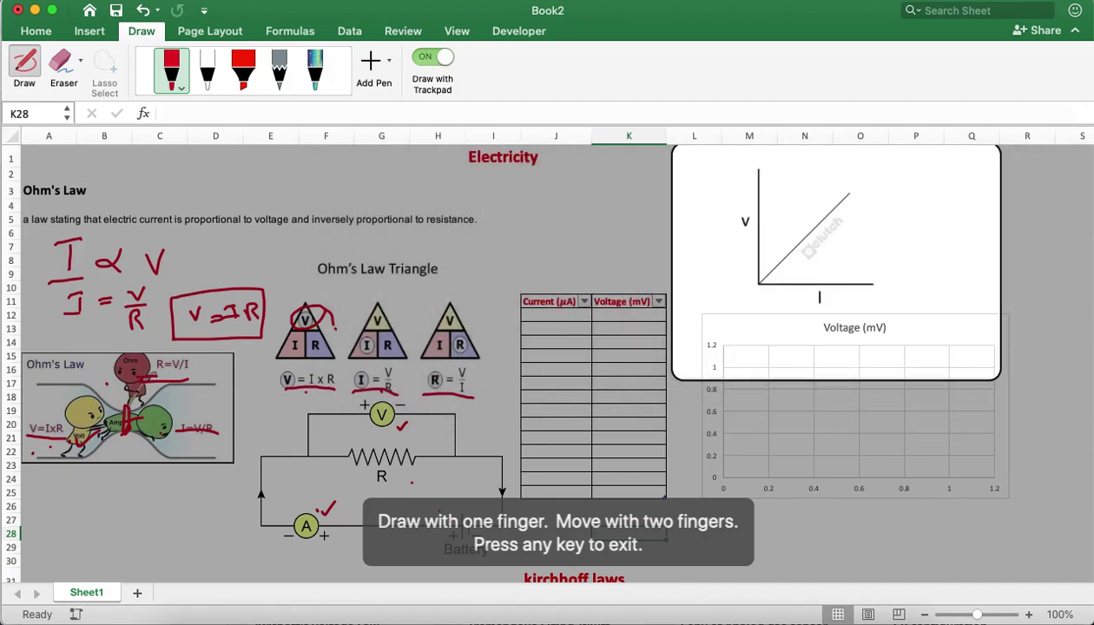
pyautogui.press('Escape')
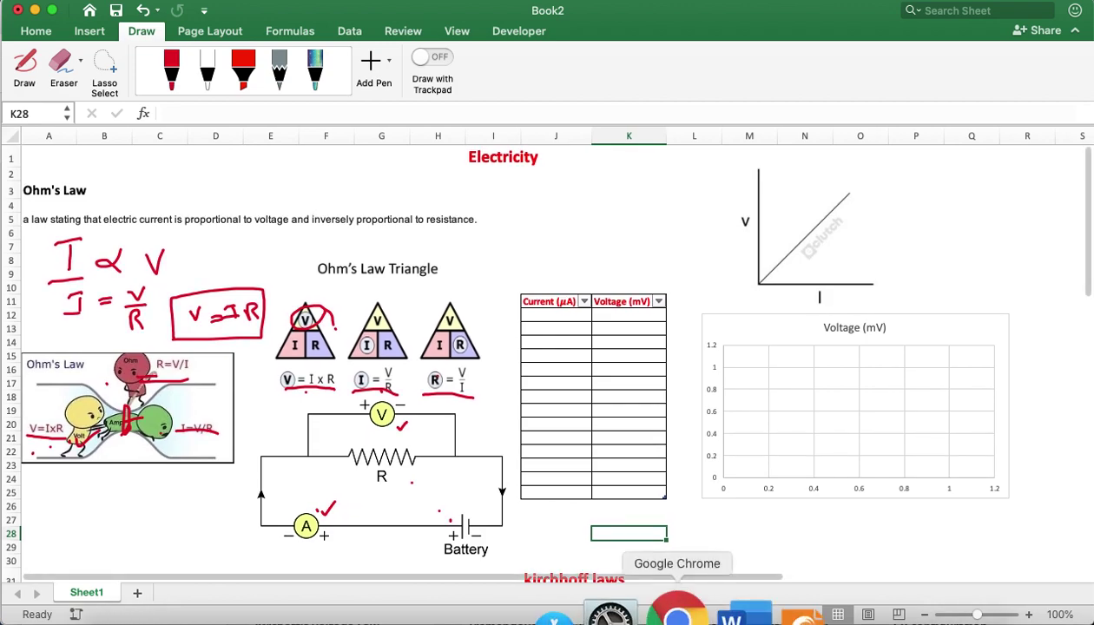
# Switch to the Tinkercad dashboard in Google Chrome and create a new circuit.
pyautogui.click(666, 599)
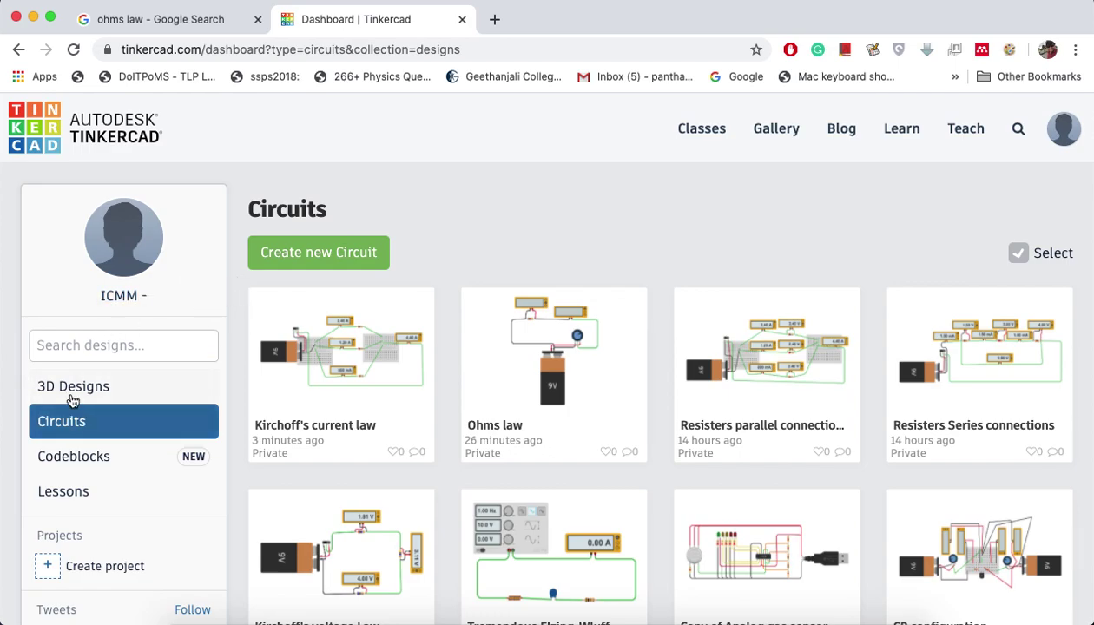
pyautogui.click(297, 252)
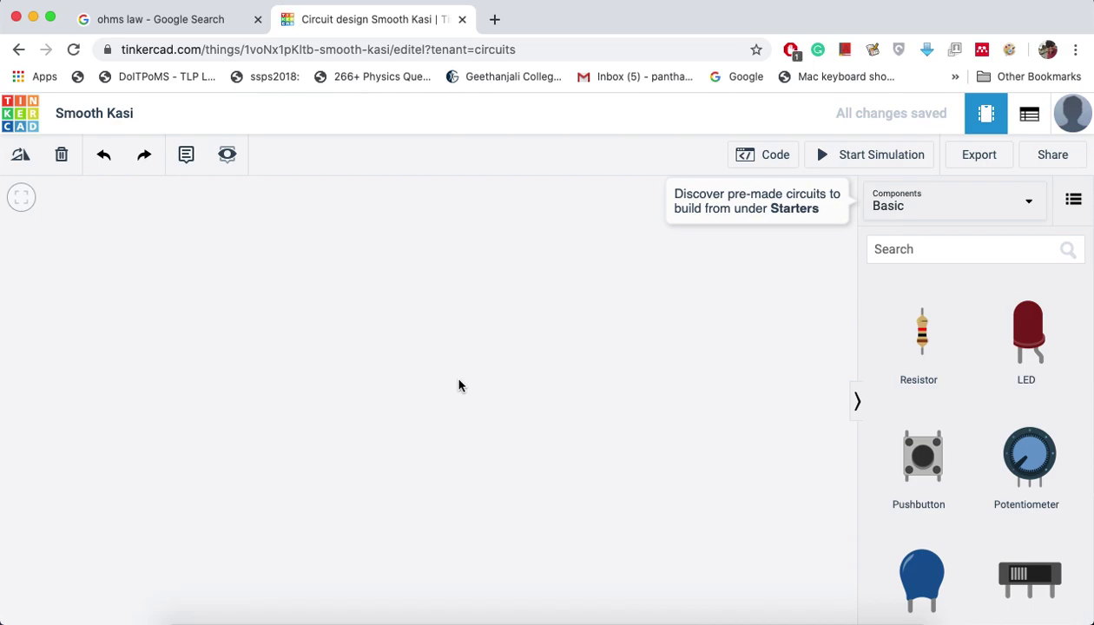
# Search the components for "batt" and place a 9V Battery in the empty circuit workspace.
pyautogui.click(936, 255)
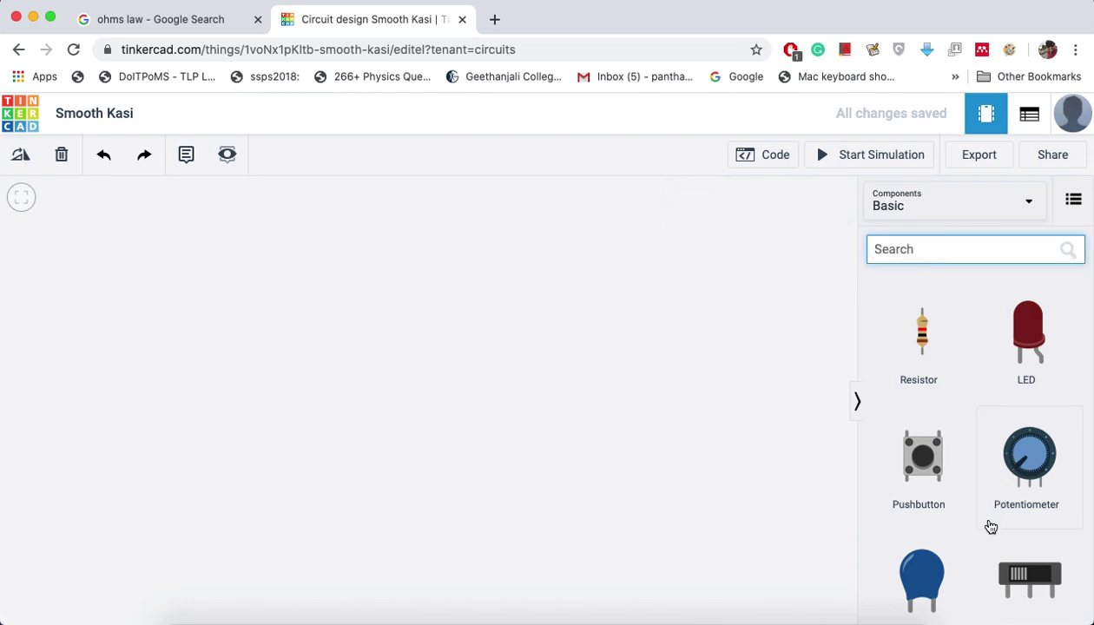
pyautogui.scroll(-10, 991, 526)
pyautogui.scroll(-3, 989, 525)
pyautogui.scroll(10, 989, 525)
pyautogui.write('batt')
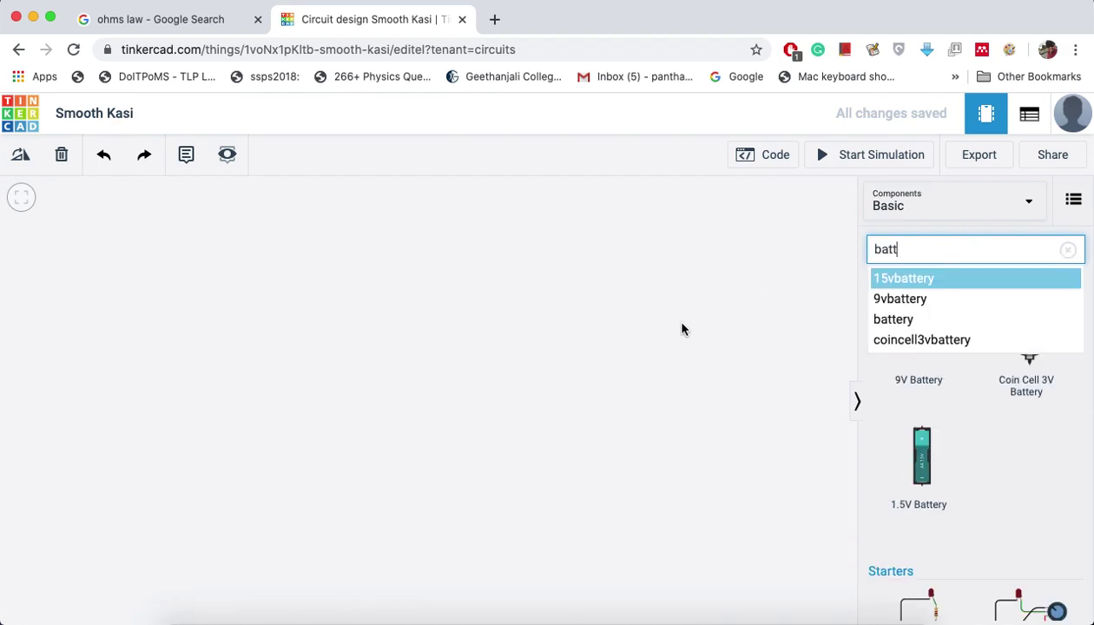
pyautogui.moveTo(909, 346); pyautogui.dragTo(193, 453)
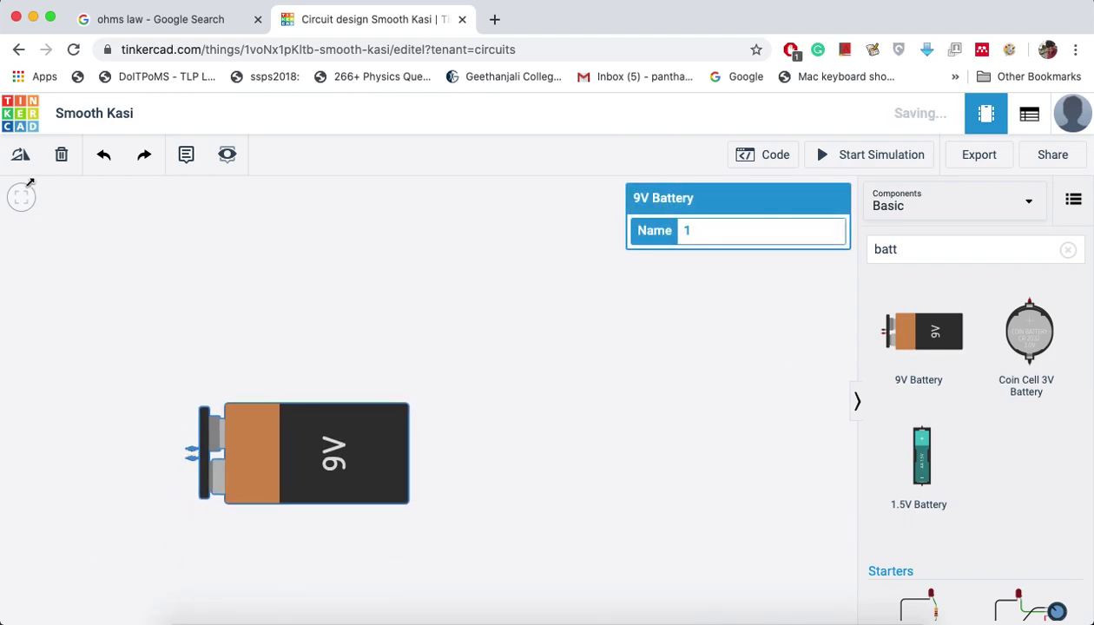
# Rotate the 9V battery upright with its terminals facing up, move it to the lower middle of the workspace, and deselect it.
pyautogui.click(19, 158)
pyautogui.click(19, 158)
pyautogui.click(19, 153)
pyautogui.moveTo(196, 504); pyautogui.dragTo(430, 521)
pyautogui.click(618, 493)
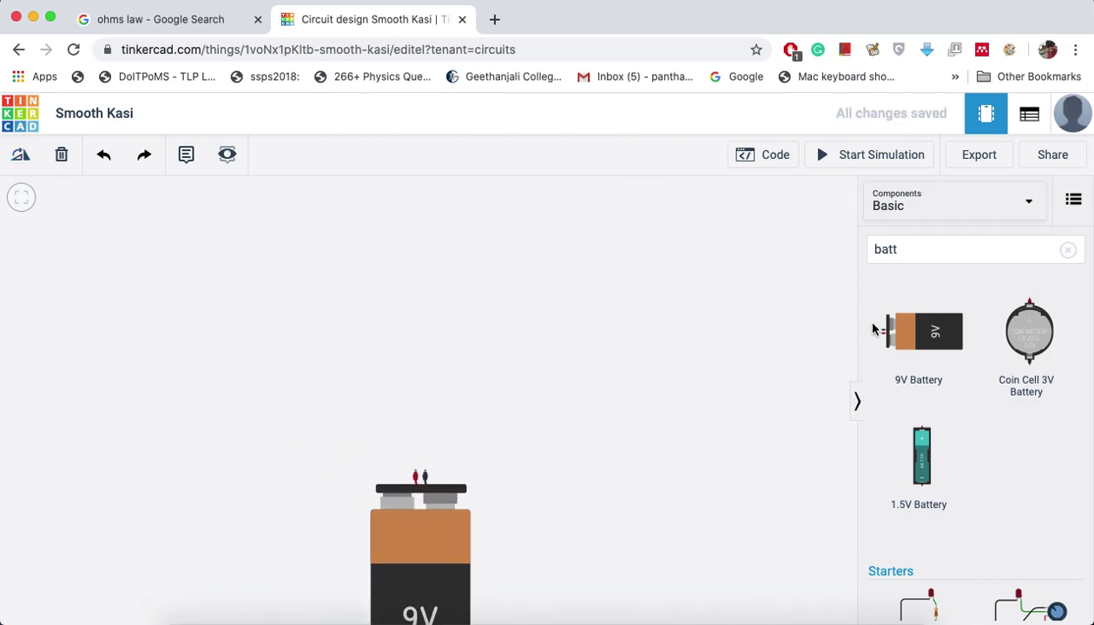
# Search the components for "resistor" and place a Resistor in the workspace above the battery.
pyautogui.click(925, 252)
pyautogui.write('re')
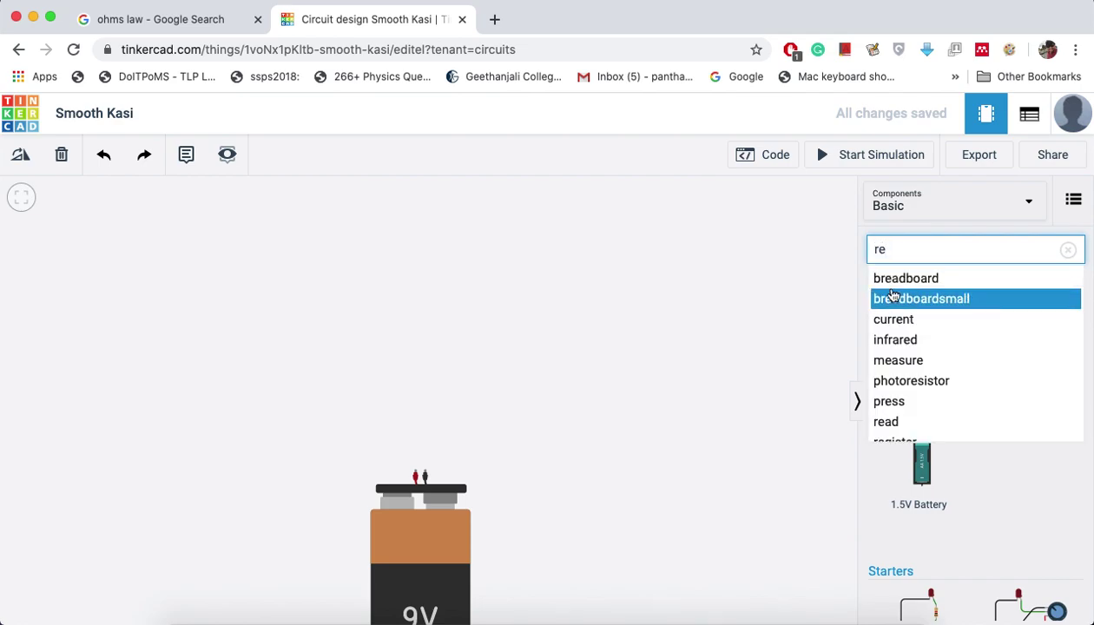
pyautogui.write('si')
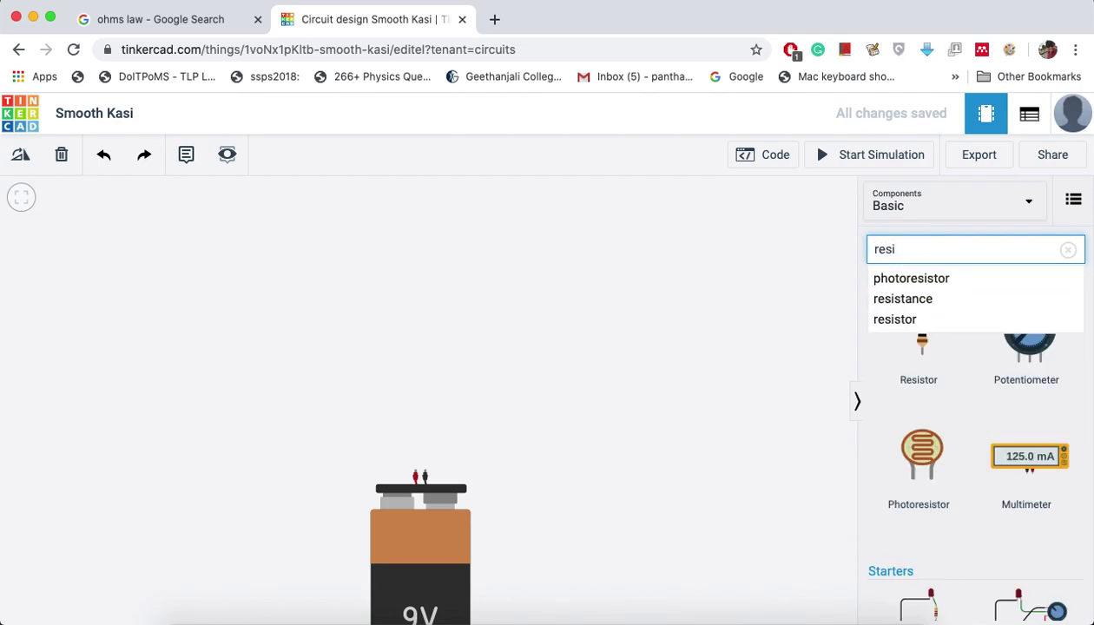
pyautogui.click(894, 318)
pyautogui.moveTo(933, 332); pyautogui.dragTo(390, 290)
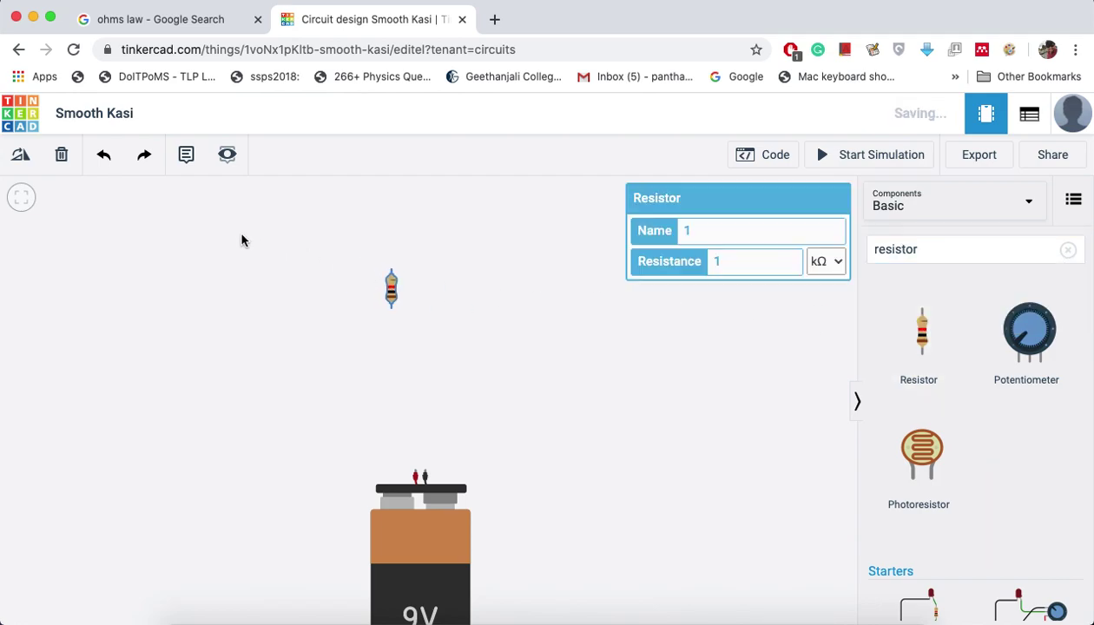
# Rotate the resistor to horizontal and shift it slightly to the right above the battery.
pyautogui.click(20, 155)
pyautogui.click(20, 154)
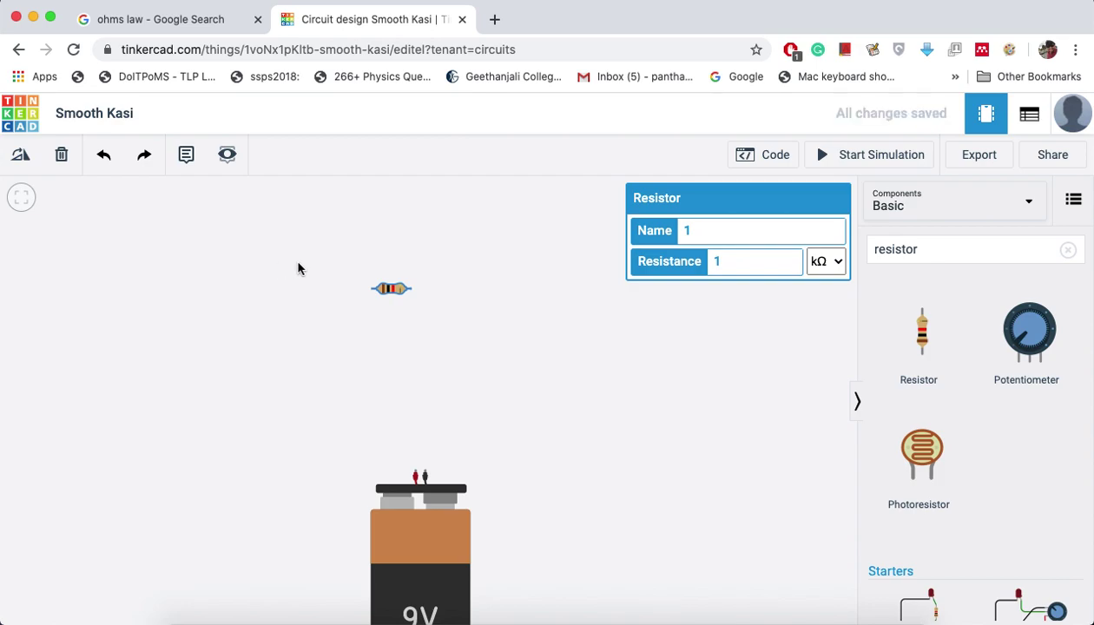
pyautogui.moveTo(394, 287); pyautogui.dragTo(457, 294)
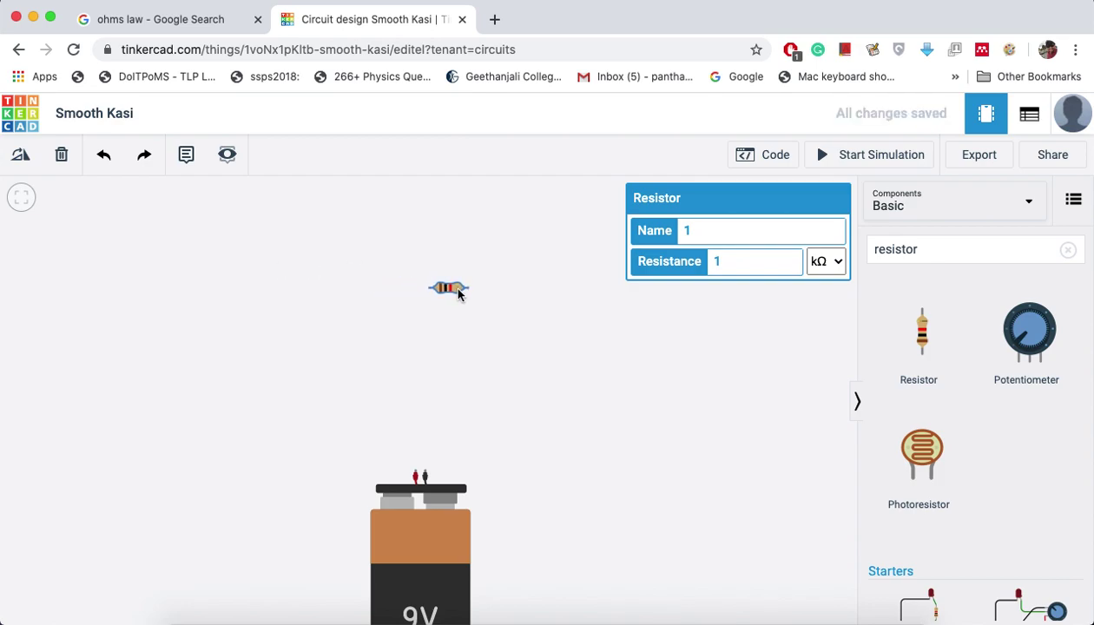
# Search the components for "multi" and place a Multimeter in Voltage mode just above the resistor.
pyautogui.click(398, 299)
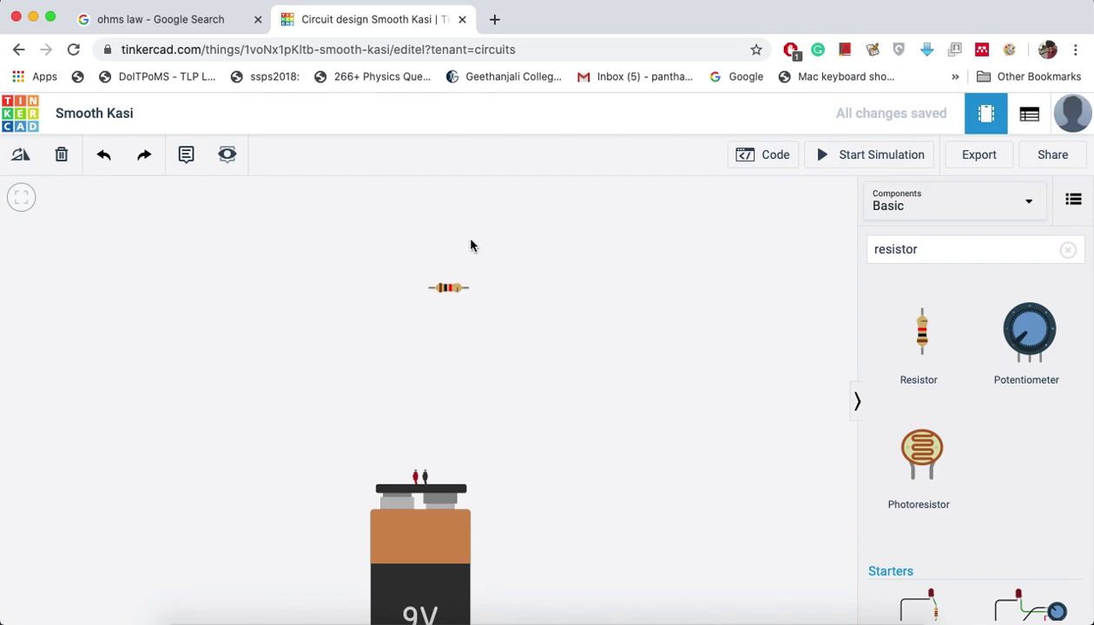
pyautogui.doubleClick(949, 254)
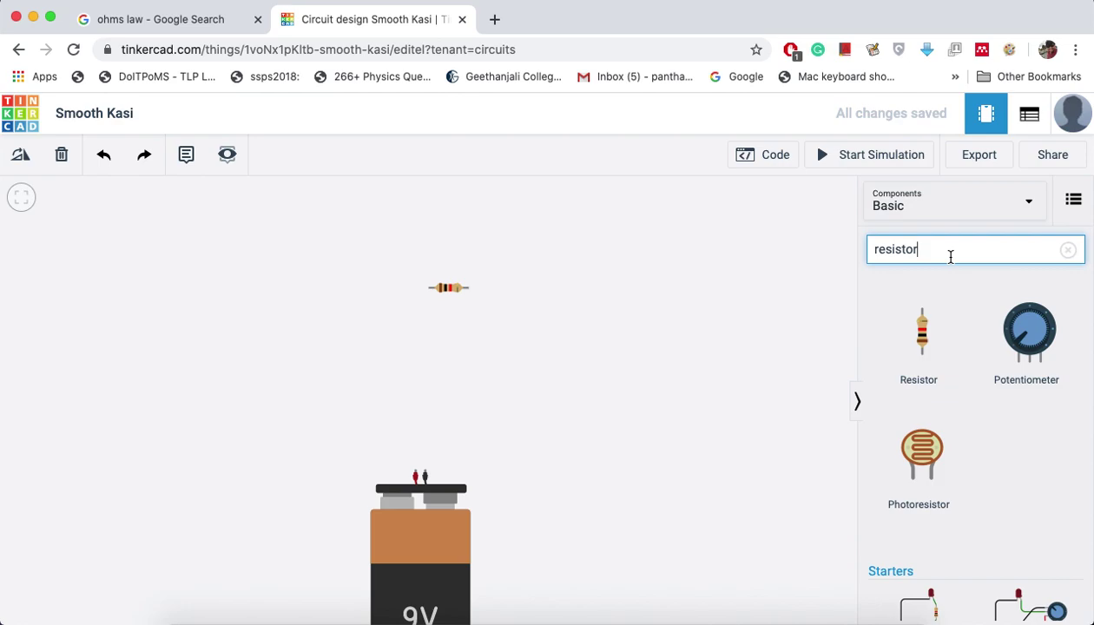
pyautogui.write('multi')
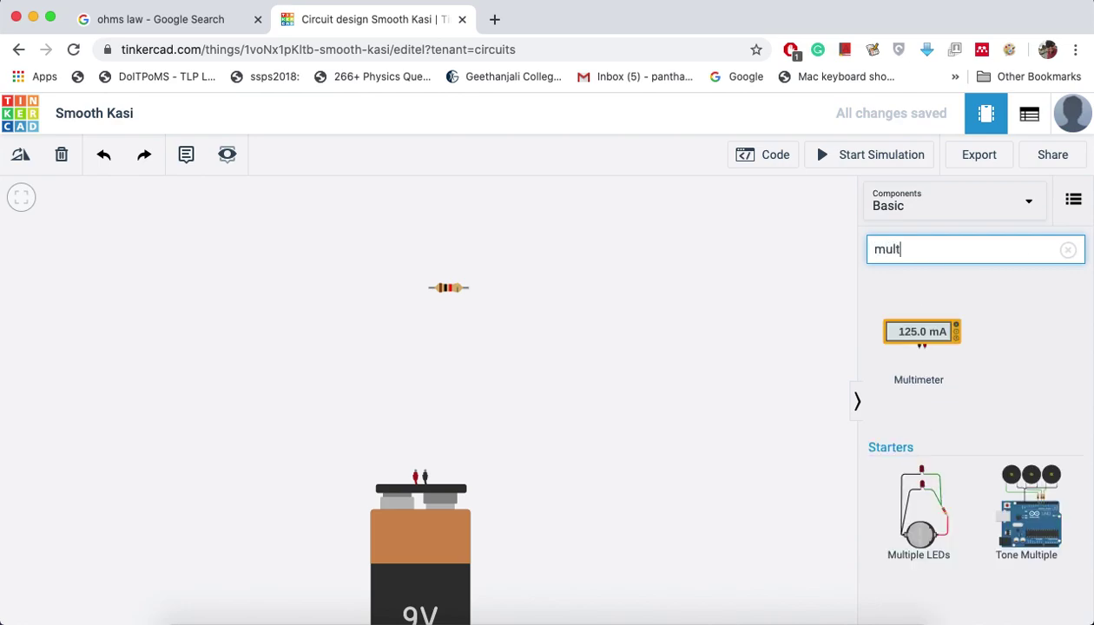
pyautogui.click(757, 313)
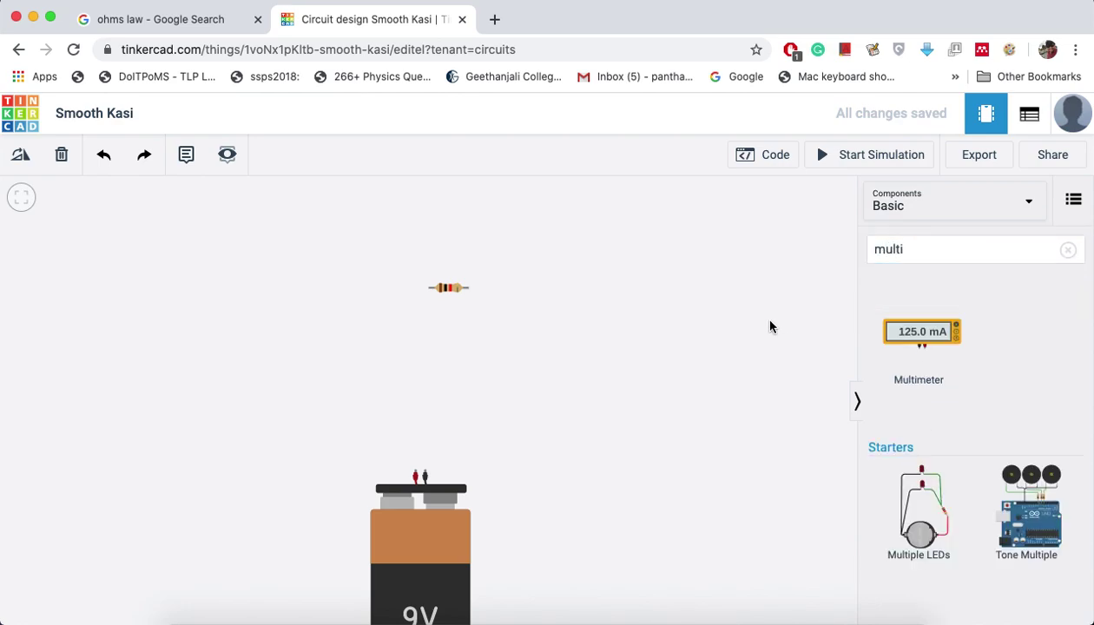
pyautogui.moveTo(921, 334); pyautogui.dragTo(439, 276)
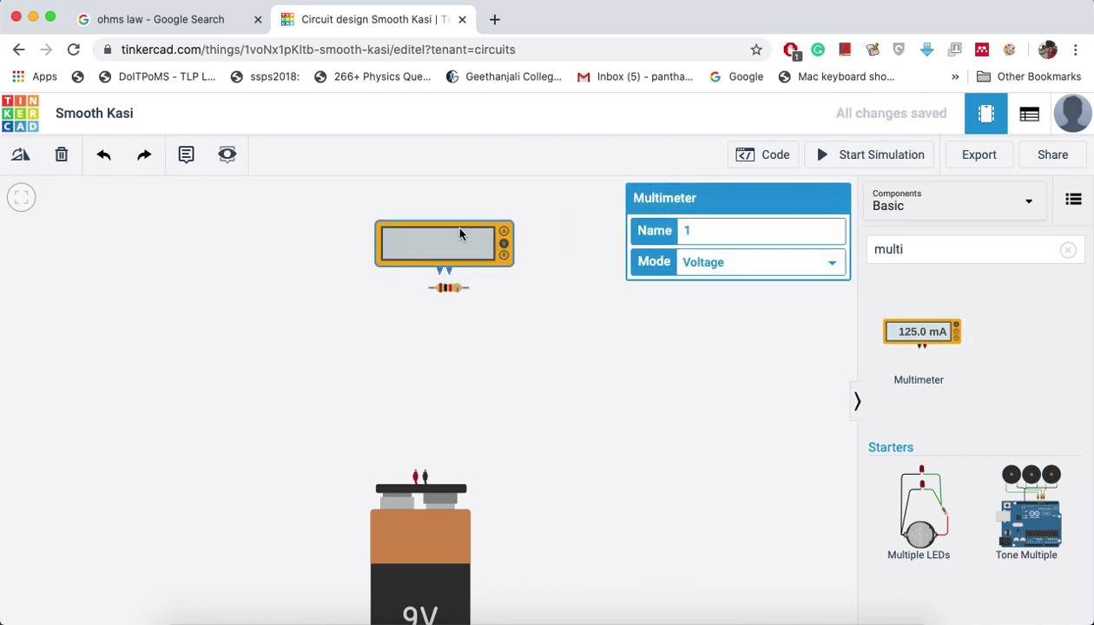
pyautogui.click(775, 269)
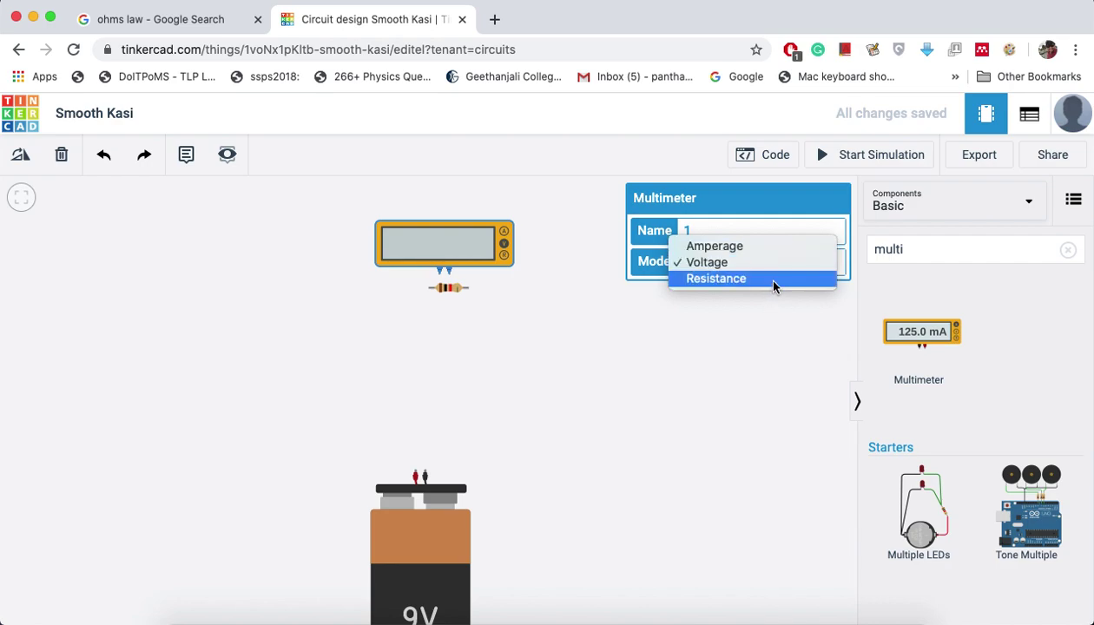
pyautogui.click(729, 324)
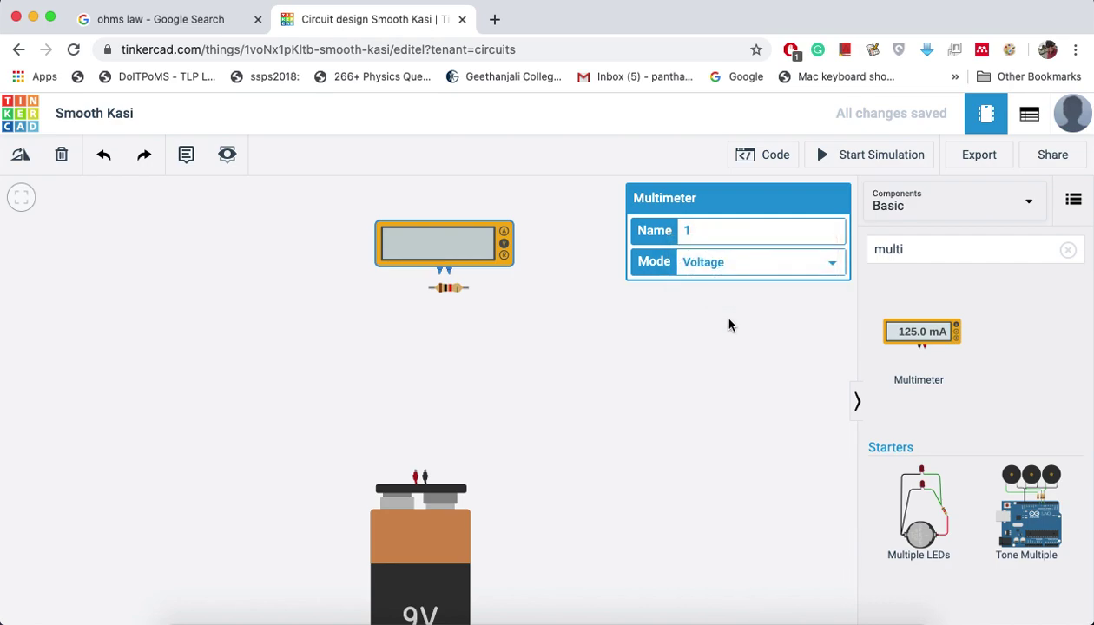
pyautogui.click(622, 351)
# Duplicate the multimeter and place the copy to the left of the original, slightly lower.
pyautogui.click(451, 251)
pyautogui.hotkey('ctrl', 'd')
pyautogui.moveTo(452, 249); pyautogui.dragTo(276, 287)
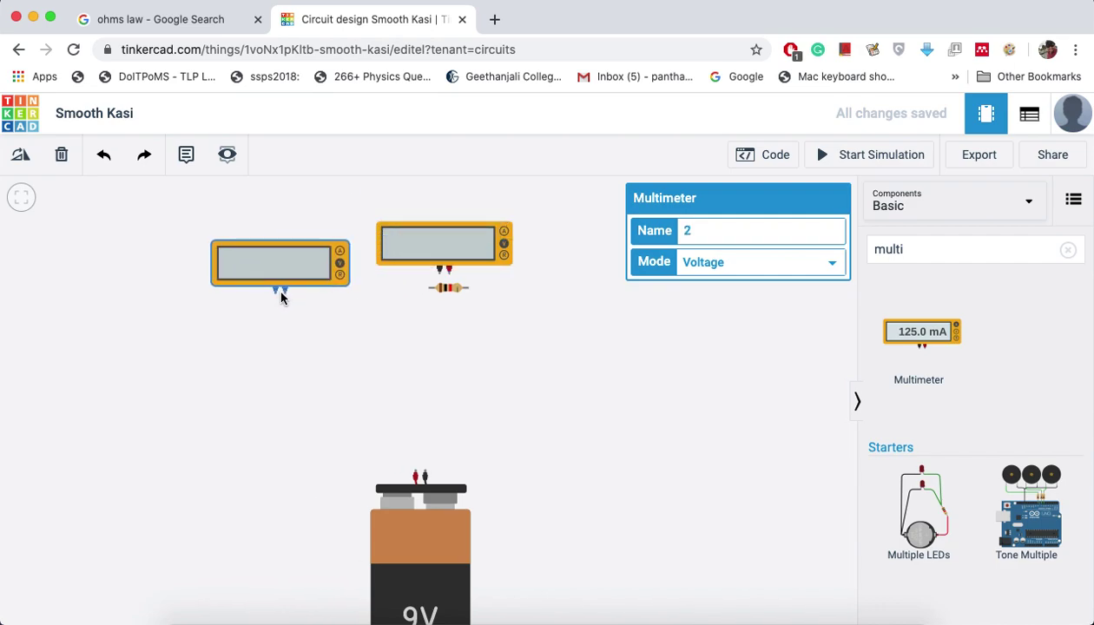
pyautogui.click(286, 323)
# Set the left multimeter's mode to Amperage and deselect it.
pyautogui.click(274, 250)
pyautogui.click(764, 265)
pyautogui.click(764, 246)
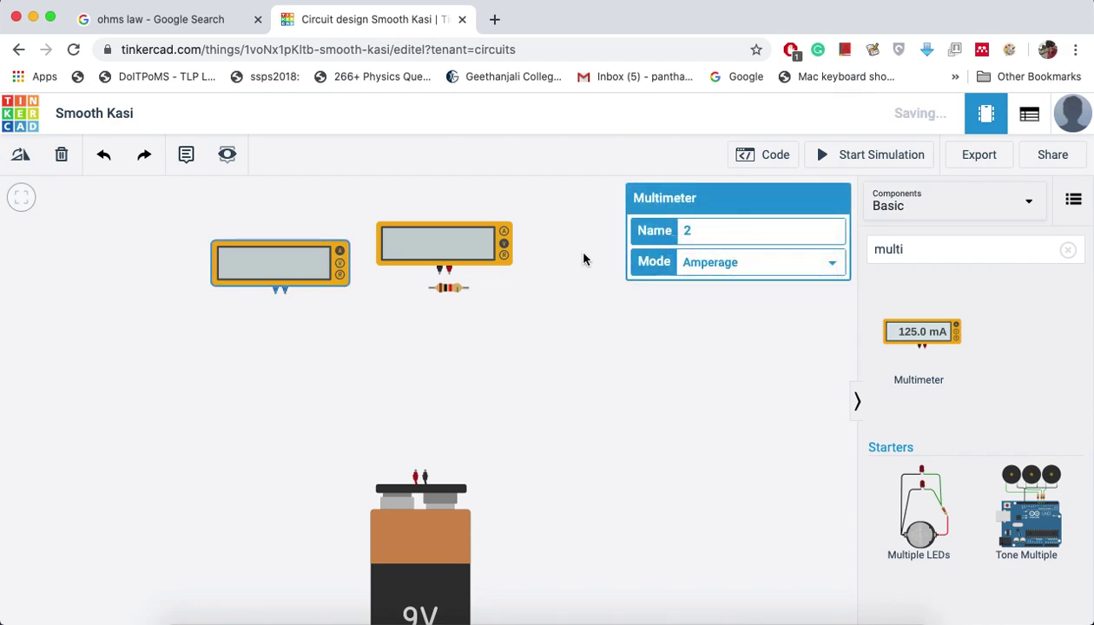
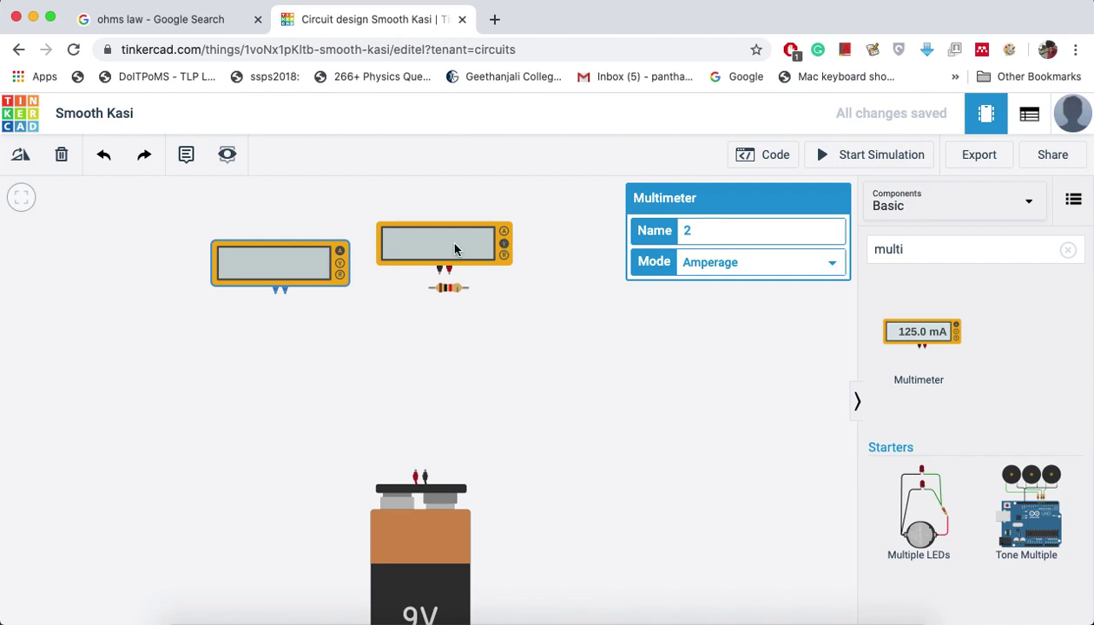
pyautogui.click(493, 387)
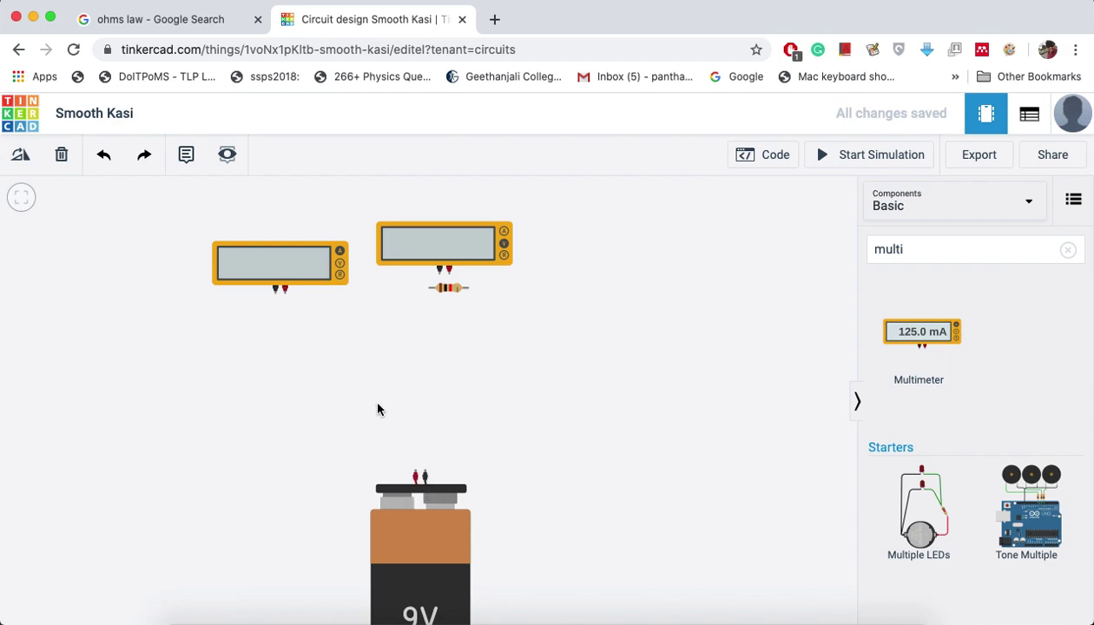
# Wire the battery's negative terminal to the left multimeter's negative terminal, routing the wire around the left side of the circuit.
pyautogui.click(420, 544)
pyautogui.click(459, 441)
pyautogui.click(424, 473)
pyautogui.click(425, 452)
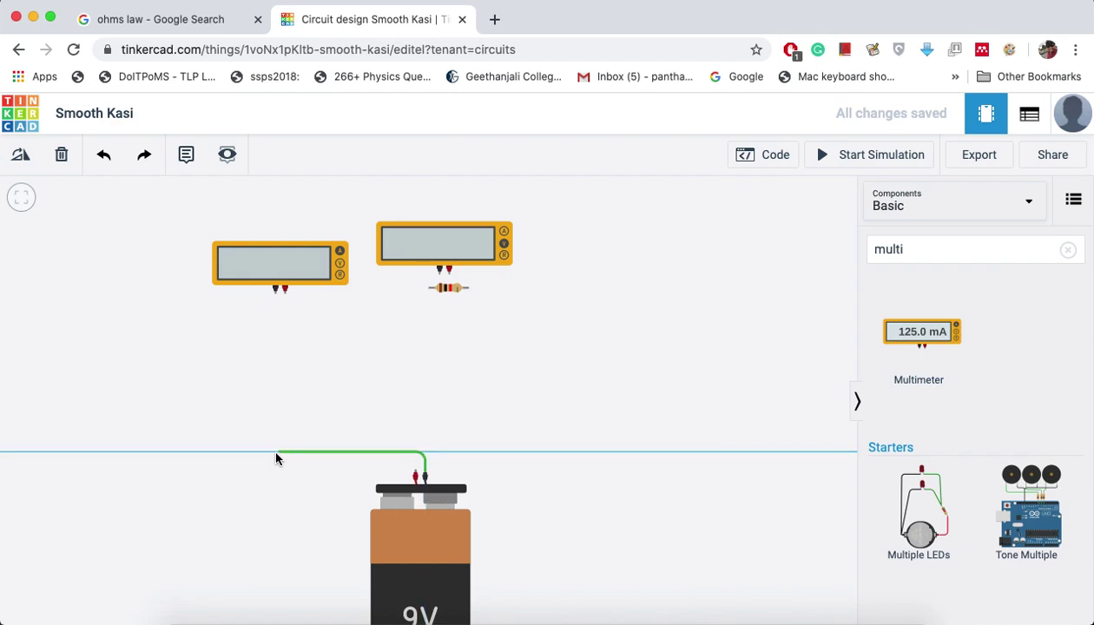
pyautogui.click(245, 452)
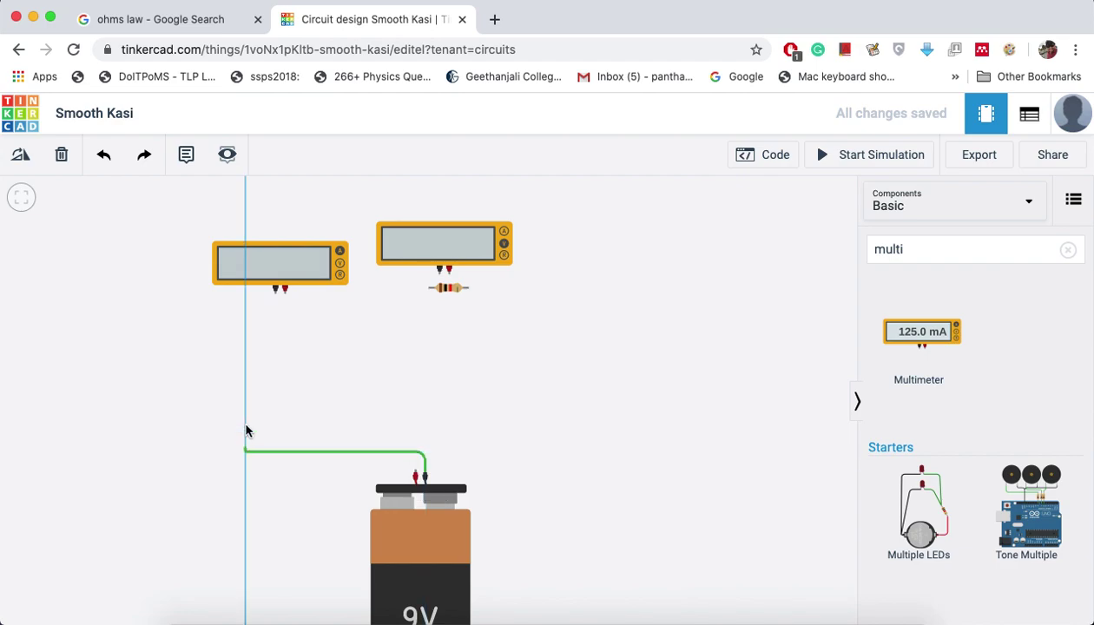
pyautogui.click(275, 293)
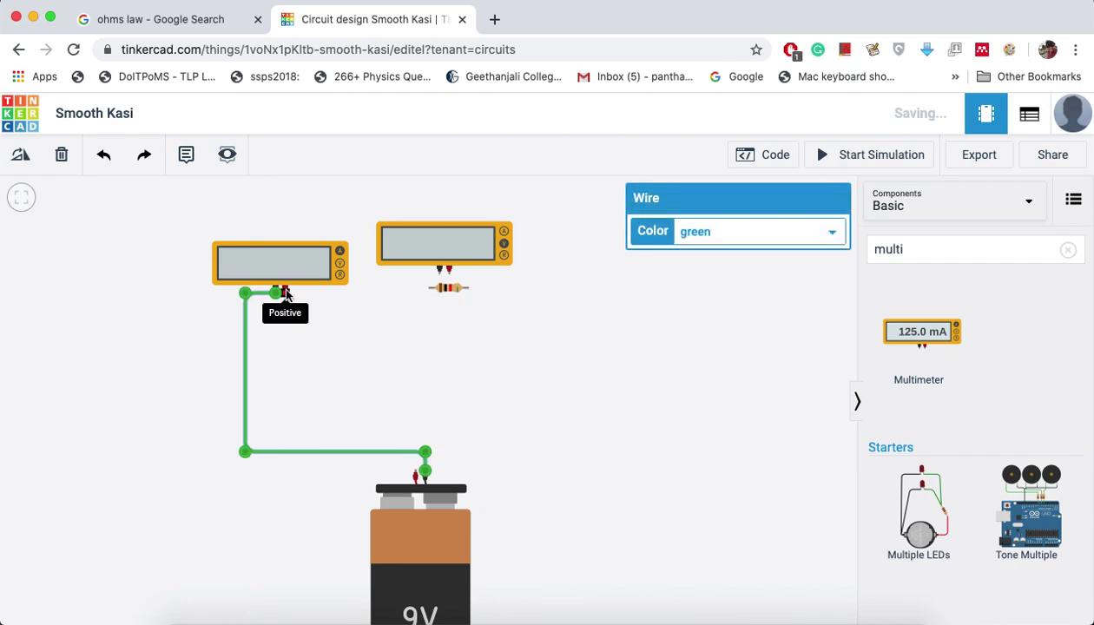
# Wire the left multimeter's positive terminal to Terminal 1 of the resistor.
pyautogui.click(286, 293)
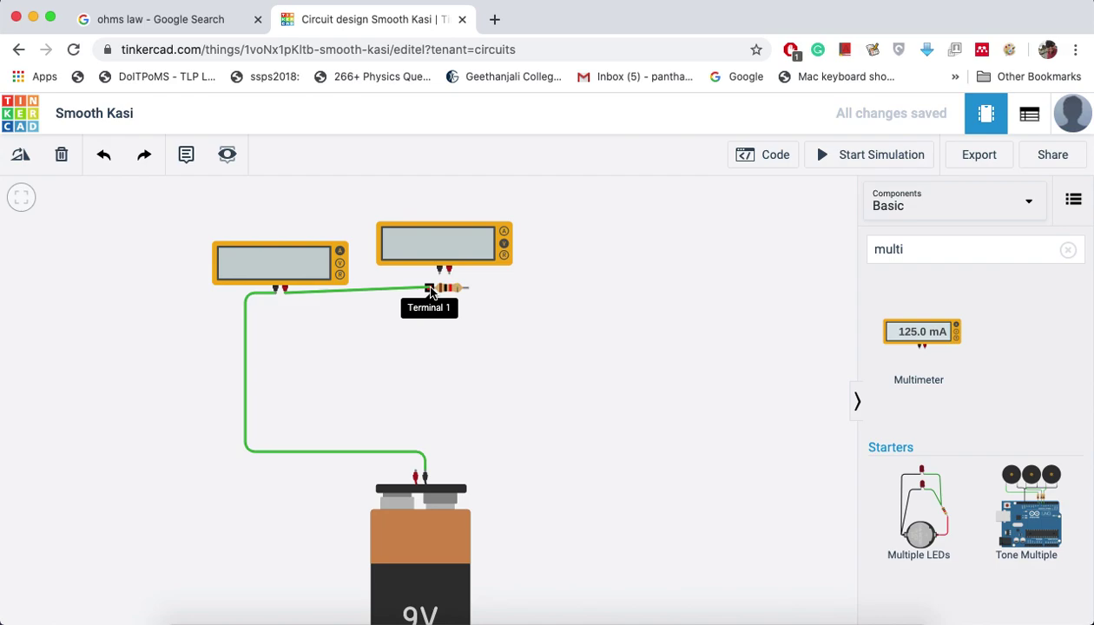
pyautogui.click(430, 293)
pyautogui.click(467, 290)
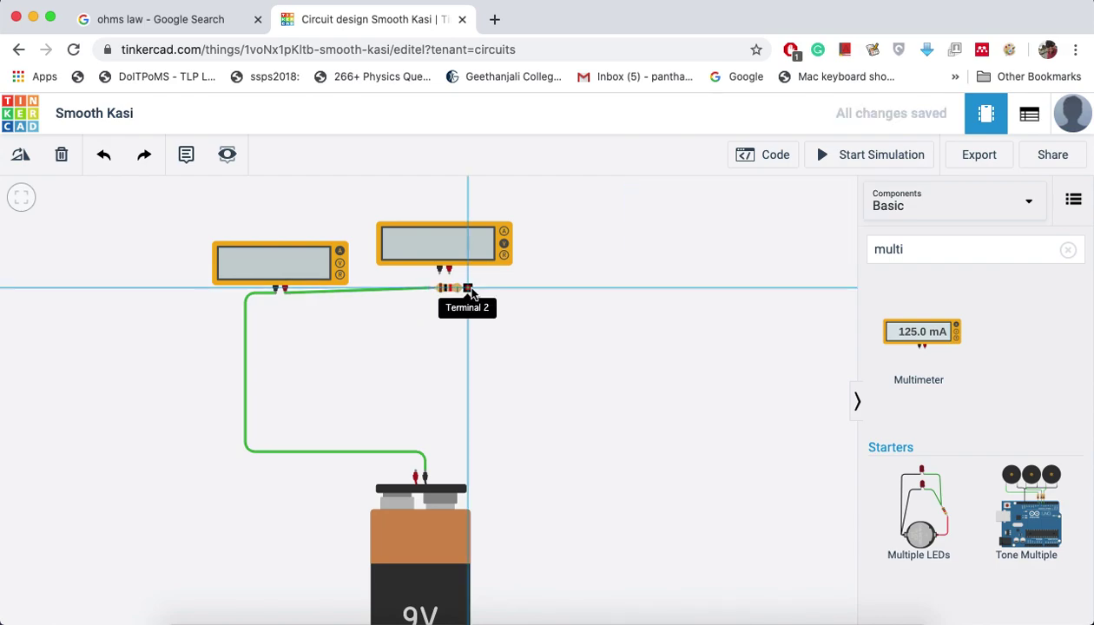
pyautogui.press('Escape')
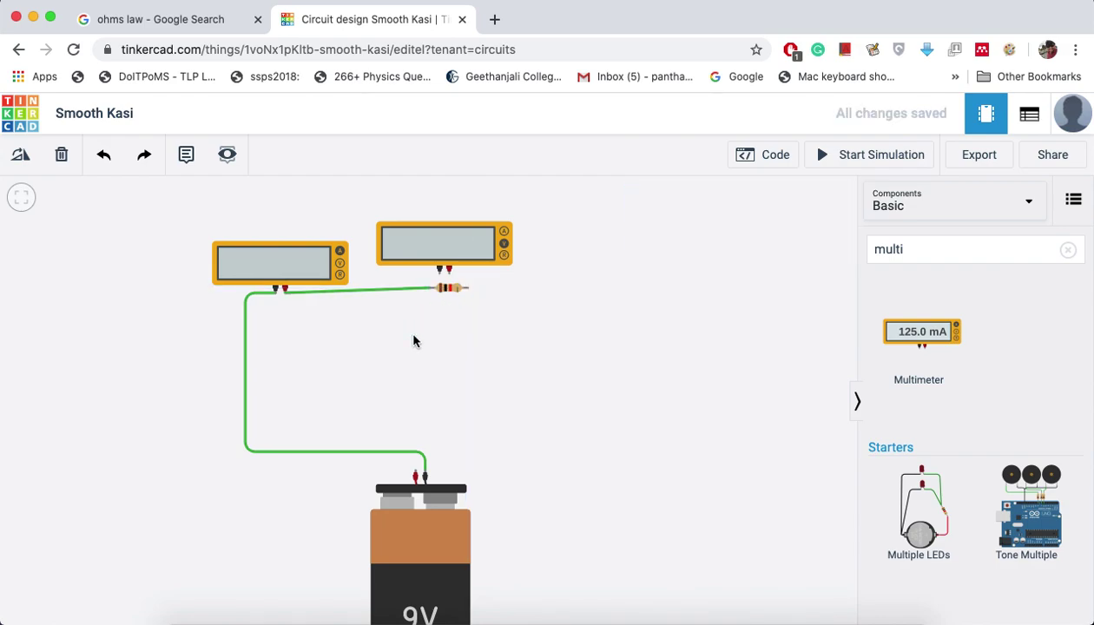
# Change the color of the wire between the battery and the left multimeter to black.
pyautogui.click(244, 391)
pyautogui.click(752, 229)
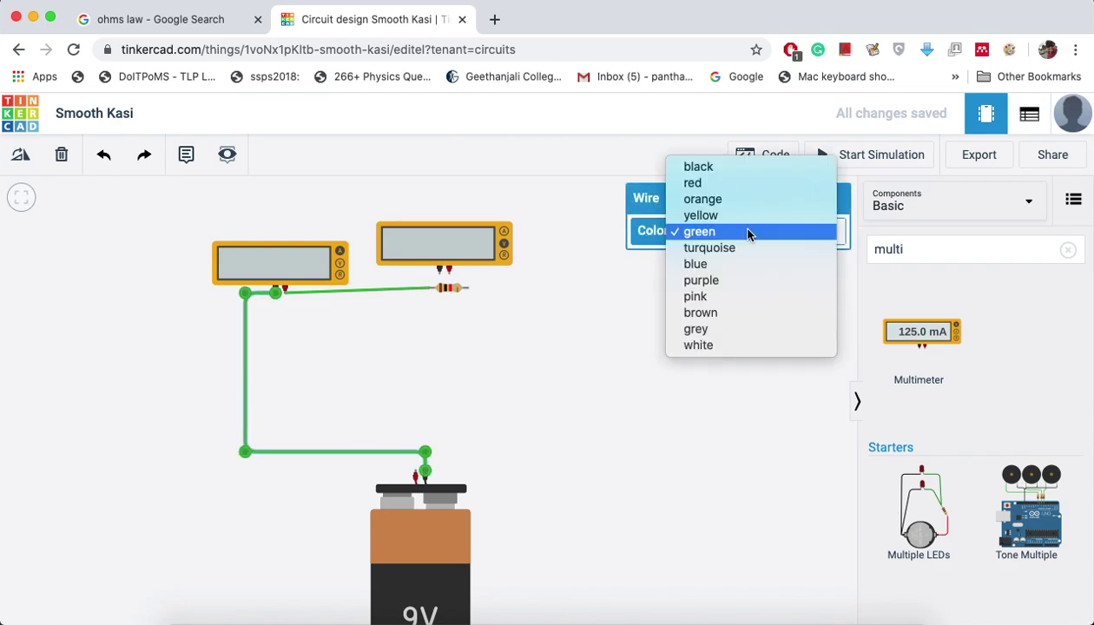
pyautogui.click(746, 174)
pyautogui.click(568, 452)
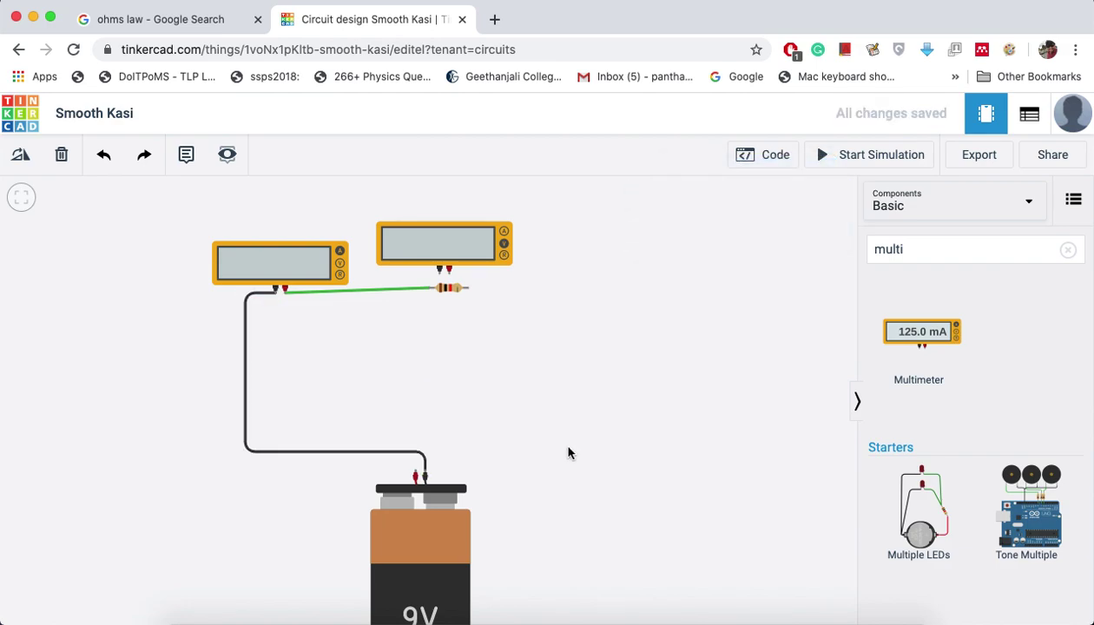
pyautogui.doubleClick(972, 251)
pyautogui.write('swit')
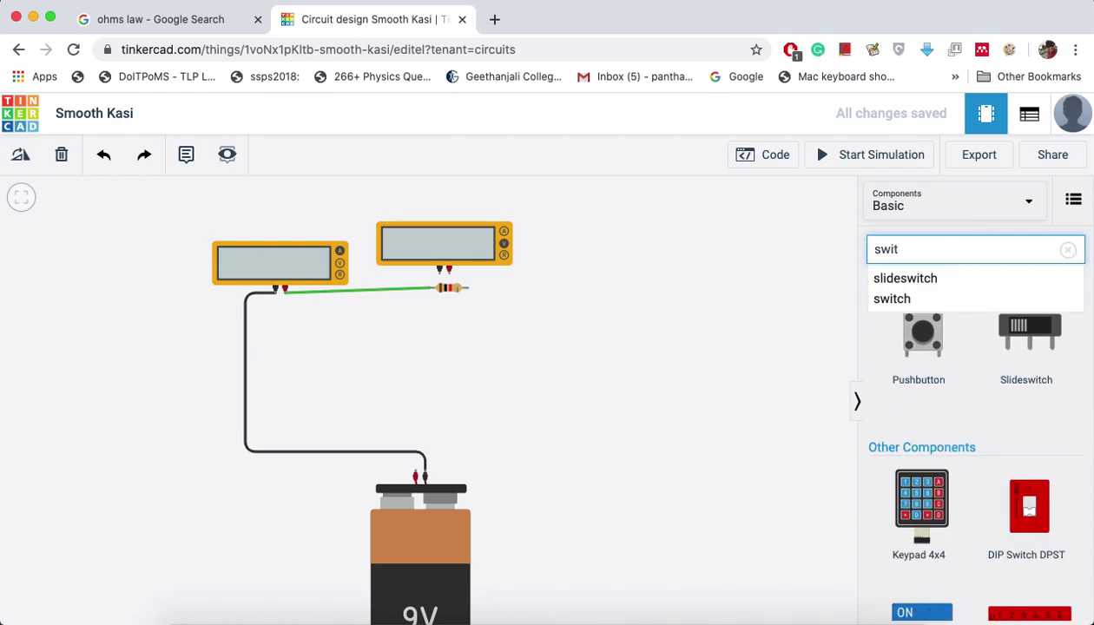
pyautogui.press('BackSpace')
pyautogui.press('BackSpace')
pyautogui.press('BackSpace')
pyautogui.press('BackSpace')
# Search the components for "pot" and place a Potentiometer above and to the right of the battery.
pyautogui.write('p')
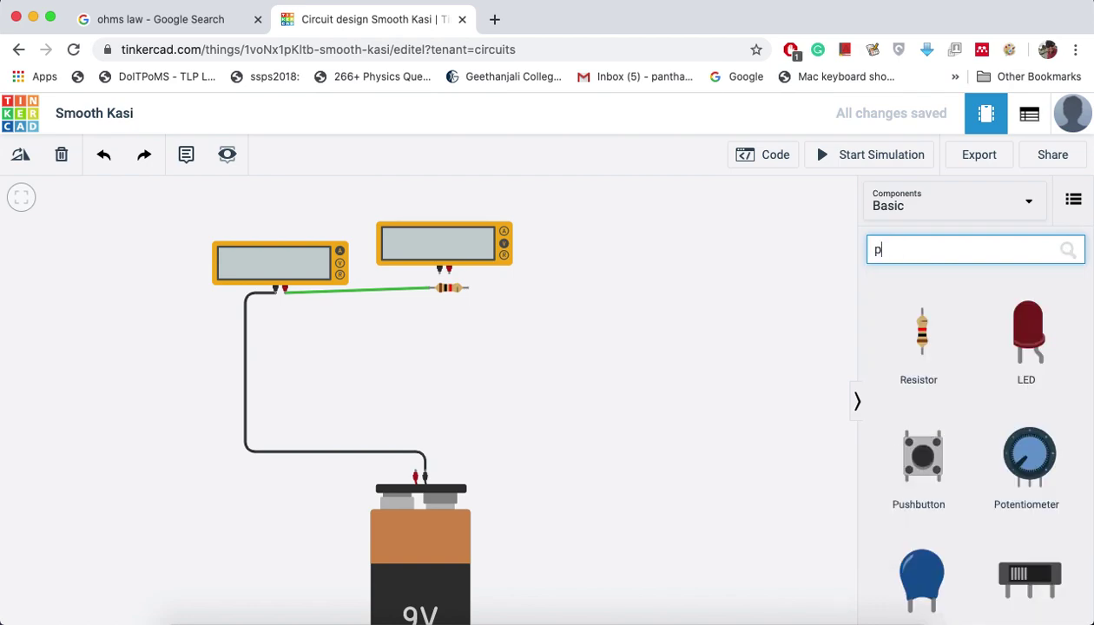
pyautogui.write('ot')
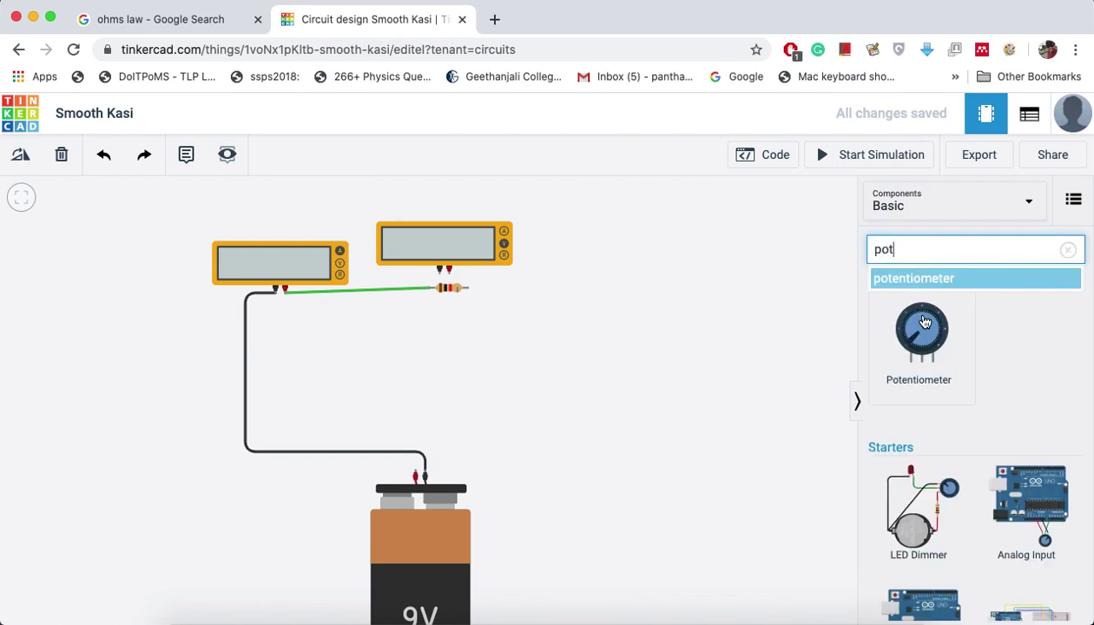
pyautogui.moveTo(920, 328); pyautogui.dragTo(530, 462)
pyautogui.click(628, 452)
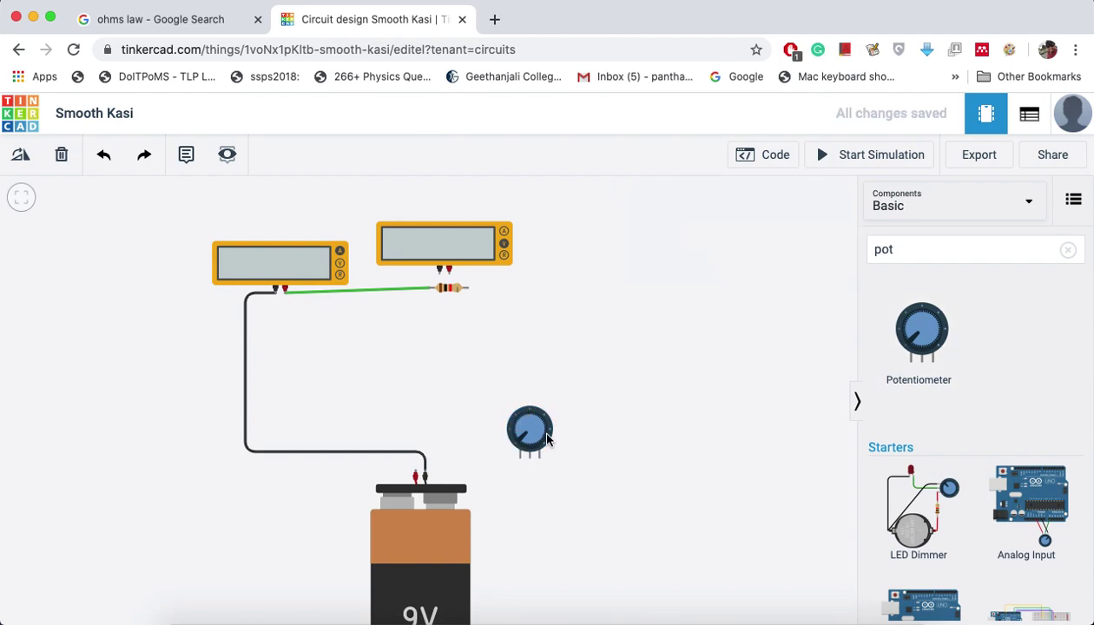
pyautogui.click(546, 440)
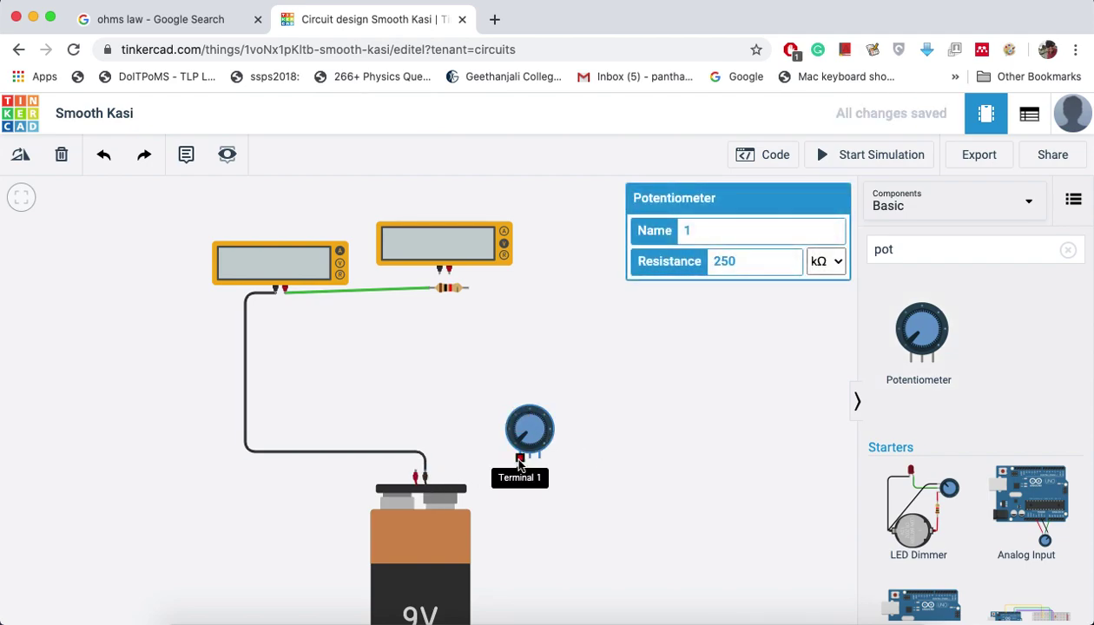
# Wire the battery's negative terminal to Terminal 1 of the potentiometer and color the wire black.
pyautogui.click(426, 473)
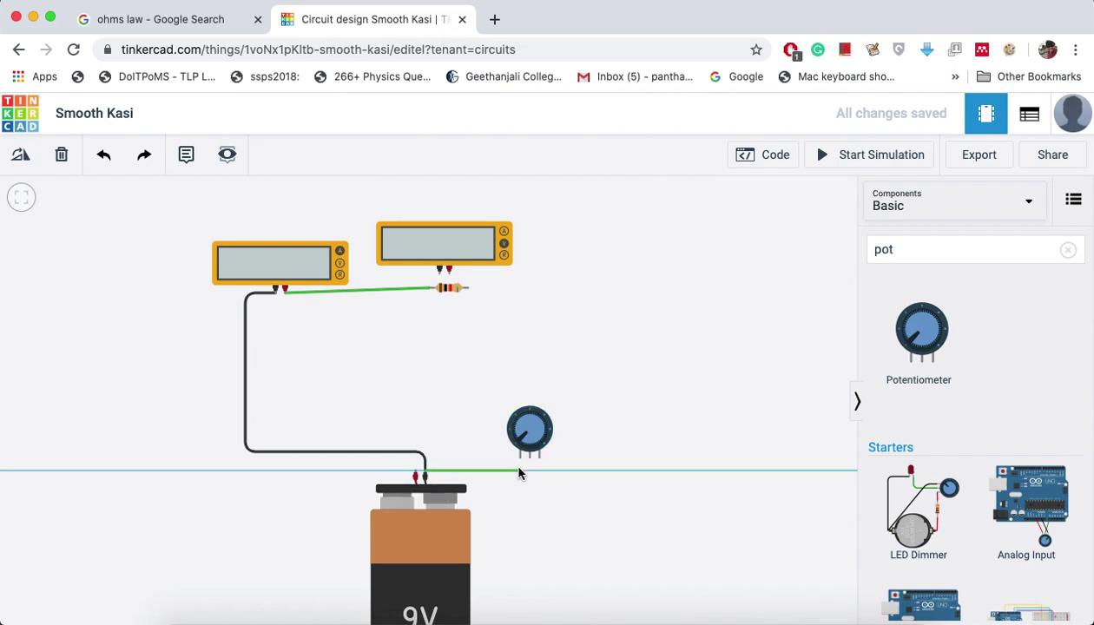
pyautogui.click(520, 453)
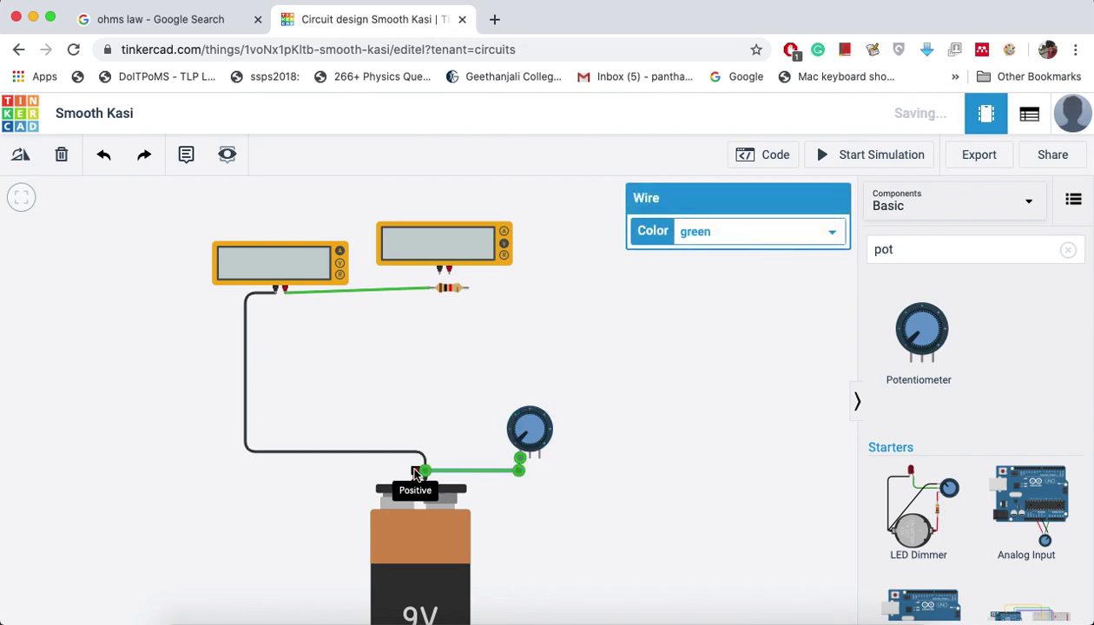
pyautogui.click(749, 227)
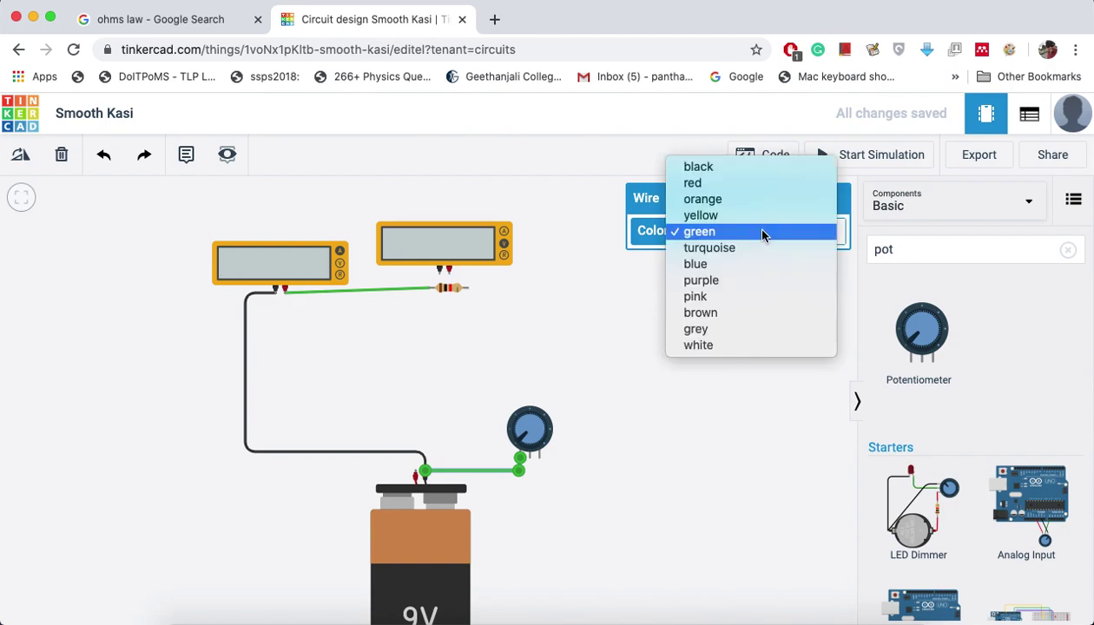
pyautogui.click(747, 167)
pyautogui.click(593, 498)
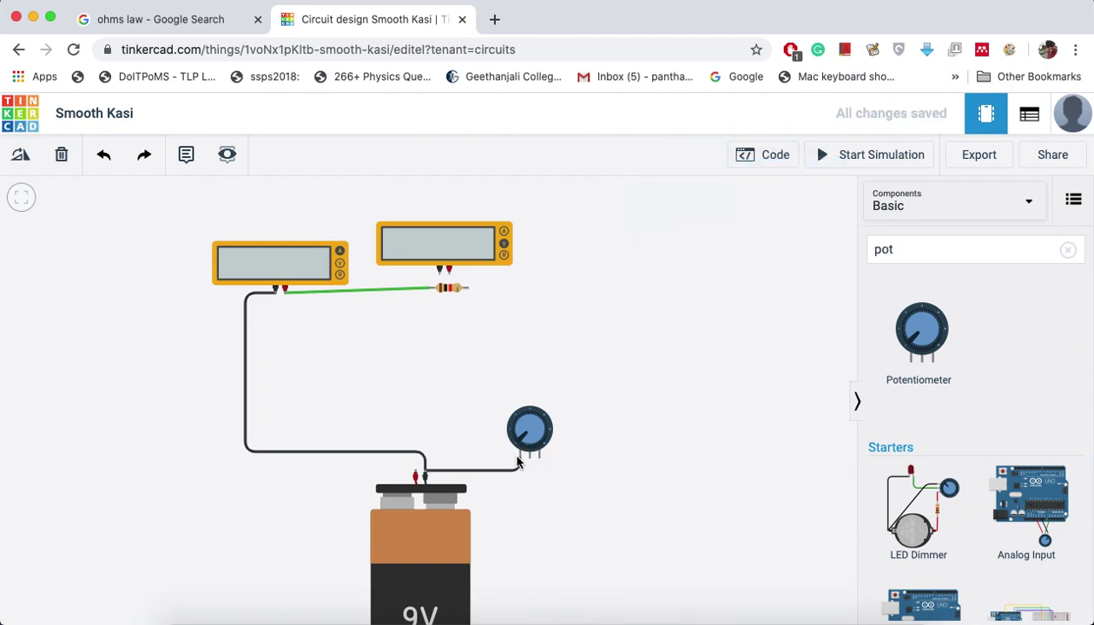
# Wire the battery's positive terminal to the potentiometer's rightmost pin and color the wire red.
pyautogui.click(415, 472)
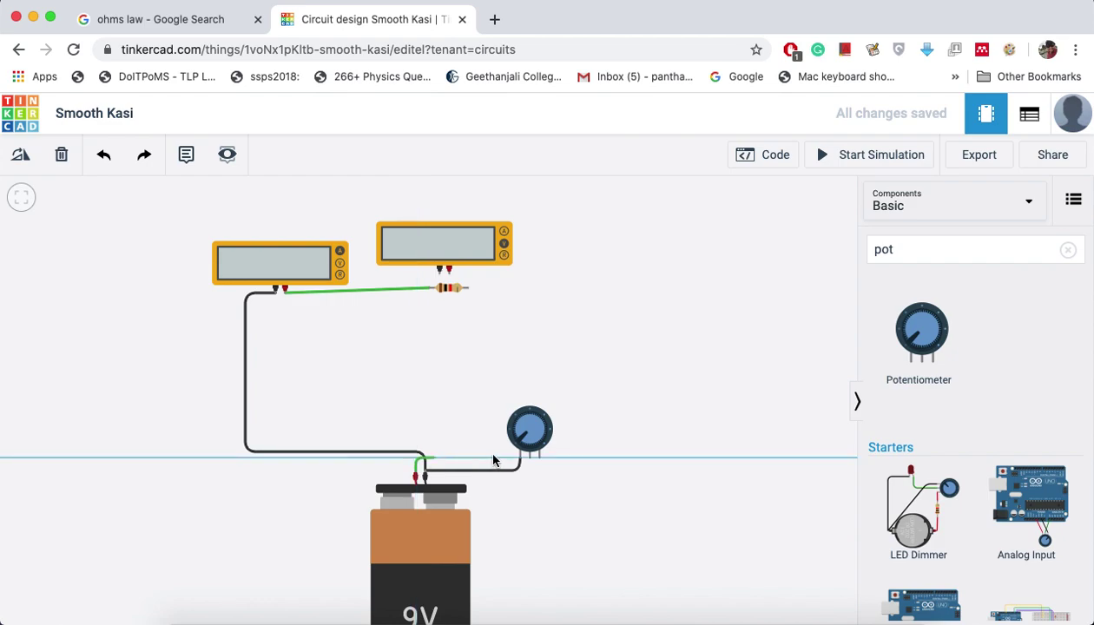
pyautogui.click(539, 465)
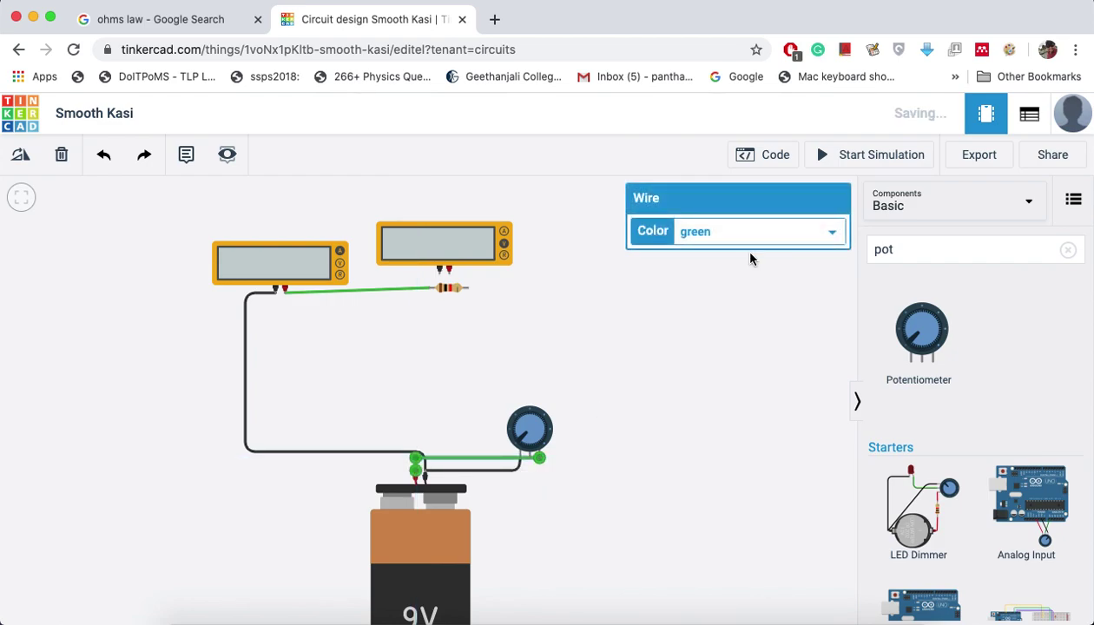
pyautogui.click(752, 230)
pyautogui.click(756, 182)
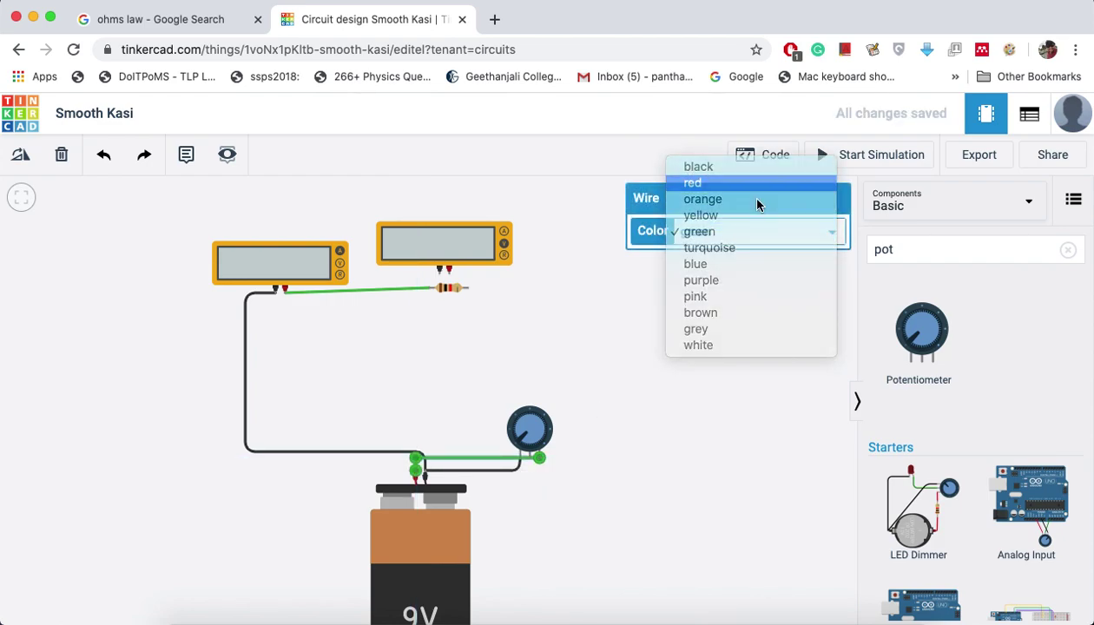
pyautogui.click(565, 491)
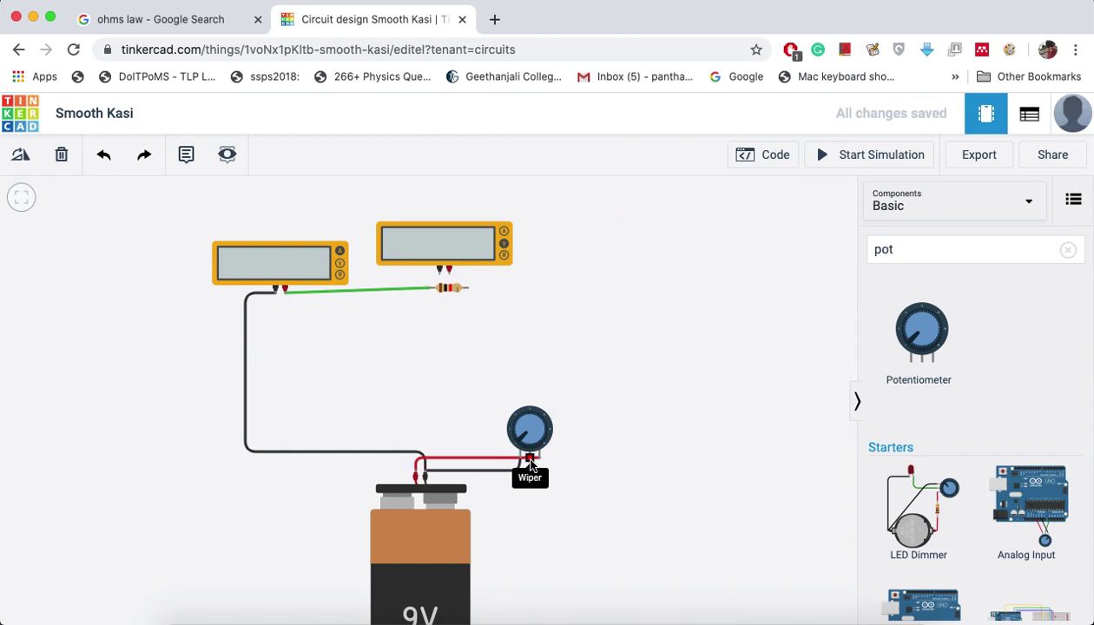
# Wire the potentiometer's Wiper to the resistor's right end, routing the wire around the right side of the circuit.
pyautogui.click(530, 460)
pyautogui.click(529, 477)
pyautogui.click(651, 476)
pyautogui.click(642, 283)
pyautogui.click(467, 287)
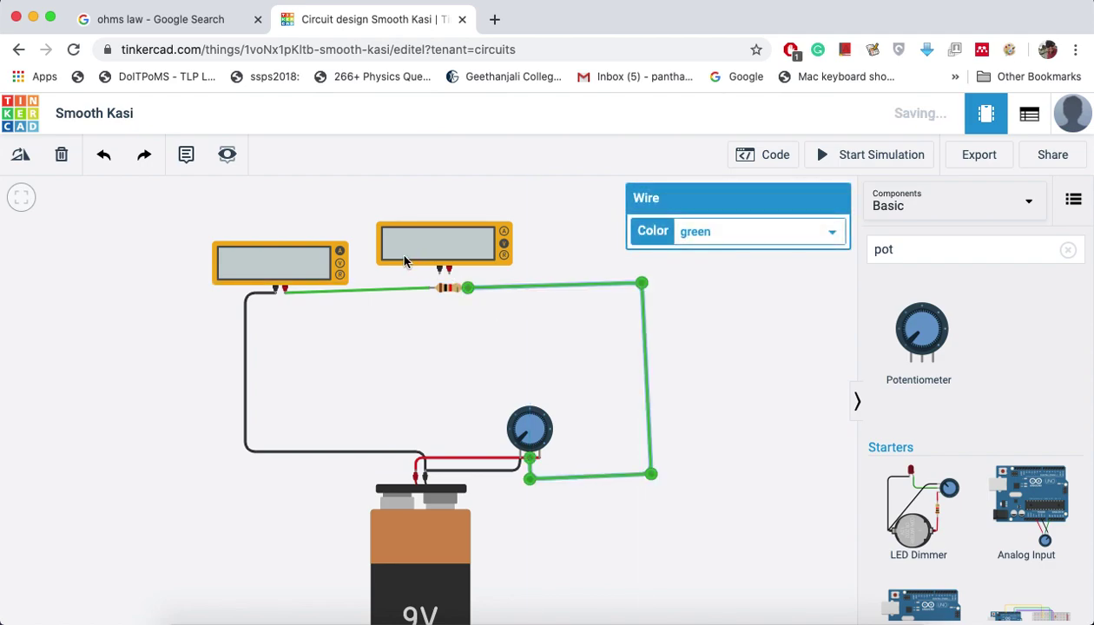
# Wire the negative terminal of the multimeter above the resistor to the resistor's left end.
pyautogui.click(439, 270)
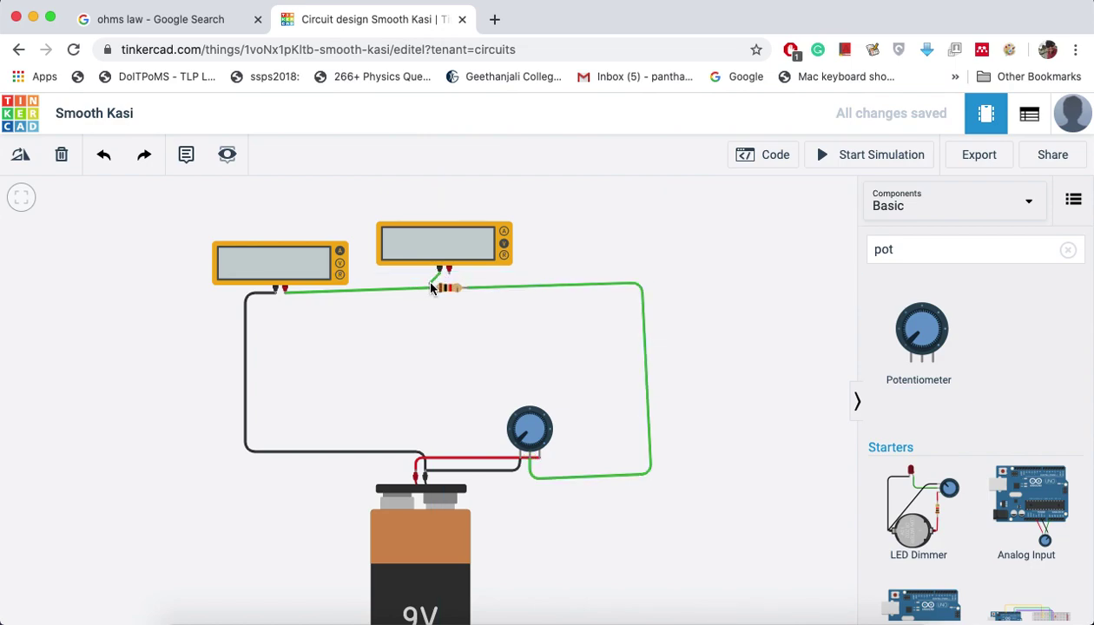
pyautogui.click(432, 289)
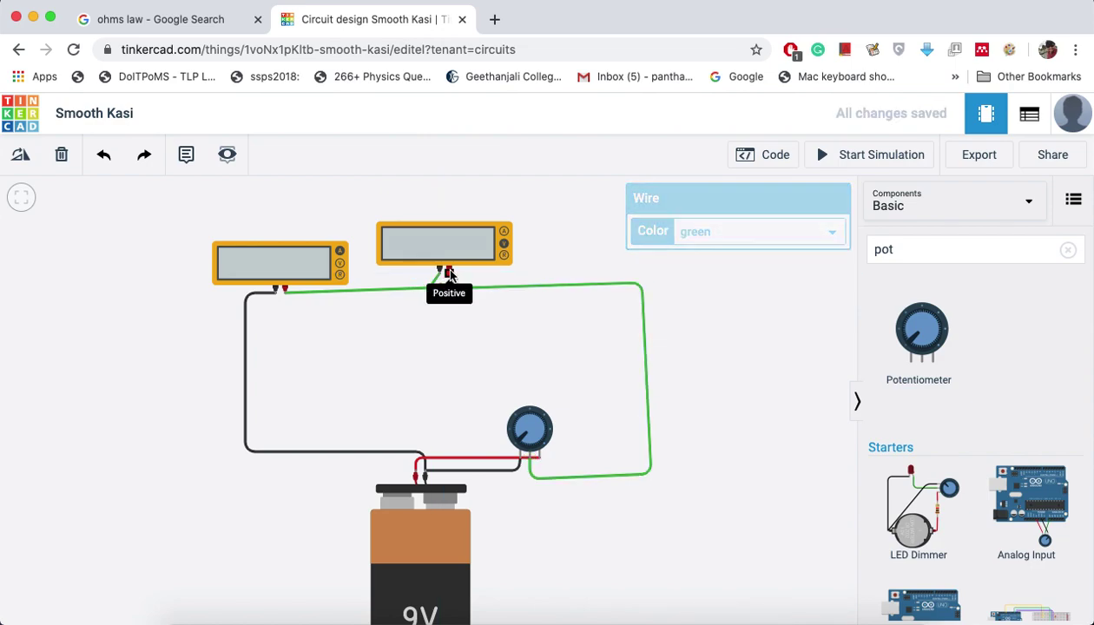
# Wire the positive terminal of the multimeter above the resistor to the resistor's right end.
pyautogui.click(449, 275)
pyautogui.click(466, 288)
pyautogui.click(462, 345)
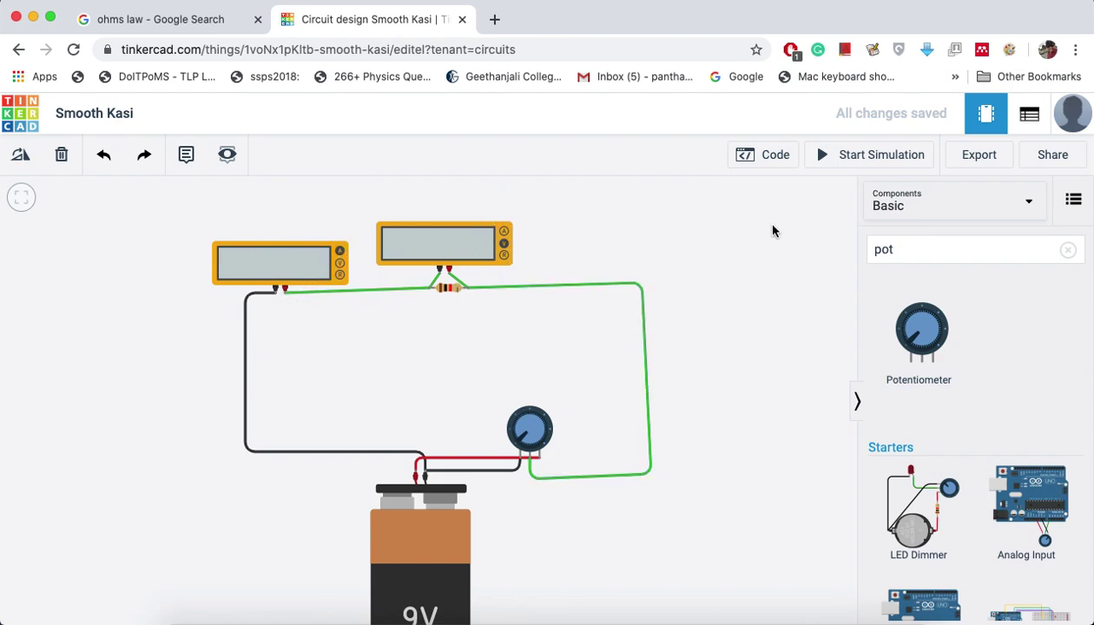
# Start the simulation and turn the potentiometer knob clockwise to bring the multimeters to about 40.5 µA and 40.5 mV.
pyautogui.click(839, 157)
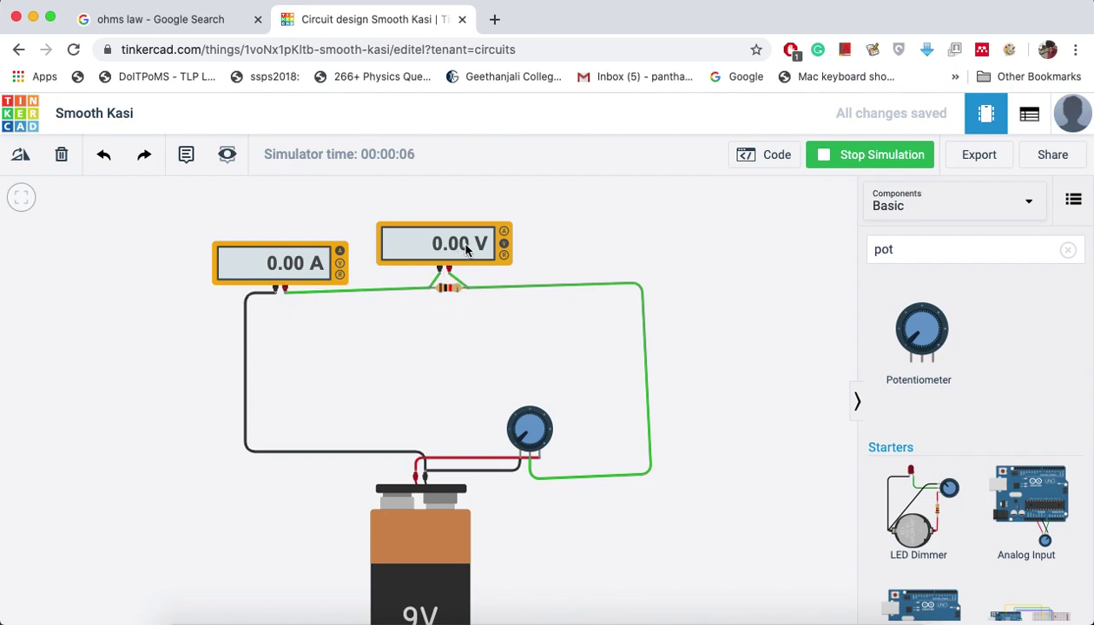
pyautogui.moveTo(522, 440)
pyautogui.mouseDown()
pyautogui.moveTo(523, 417)
pyautogui.moveTo(519, 449)
pyautogui.moveTo(510, 436)
pyautogui.mouseUp()
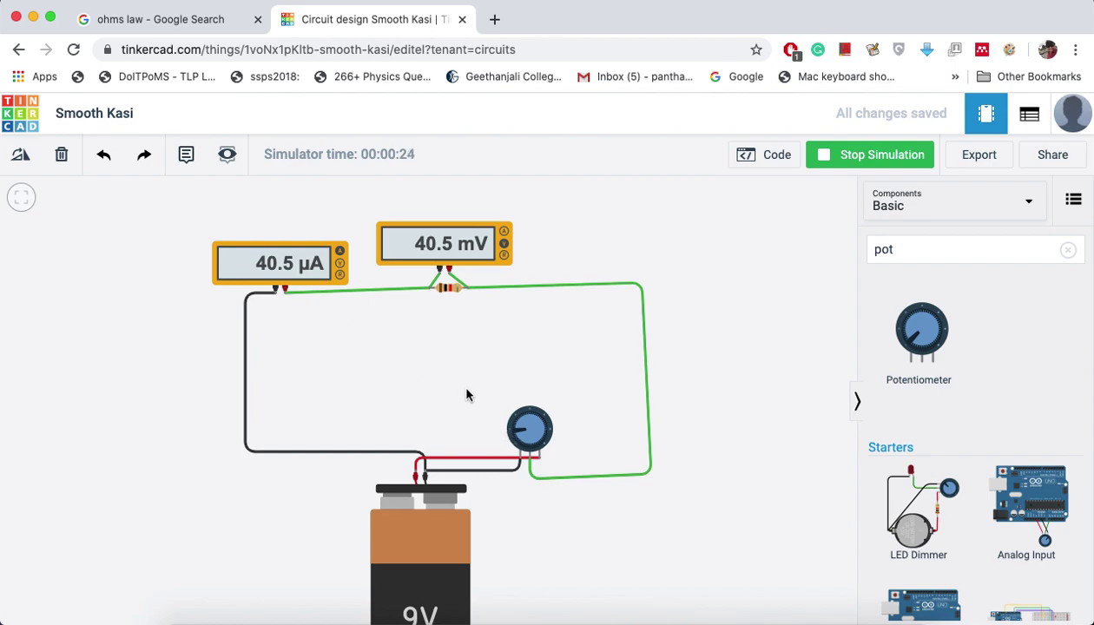
pyautogui.moveTo(515, 436); pyautogui.dragTo(508, 435)
# Switch to Excel and record 40.5 as current in J12 and 40.5 as voltage in K12.
pyautogui.moveTo(729, 620)
pyautogui.click(779, 618)
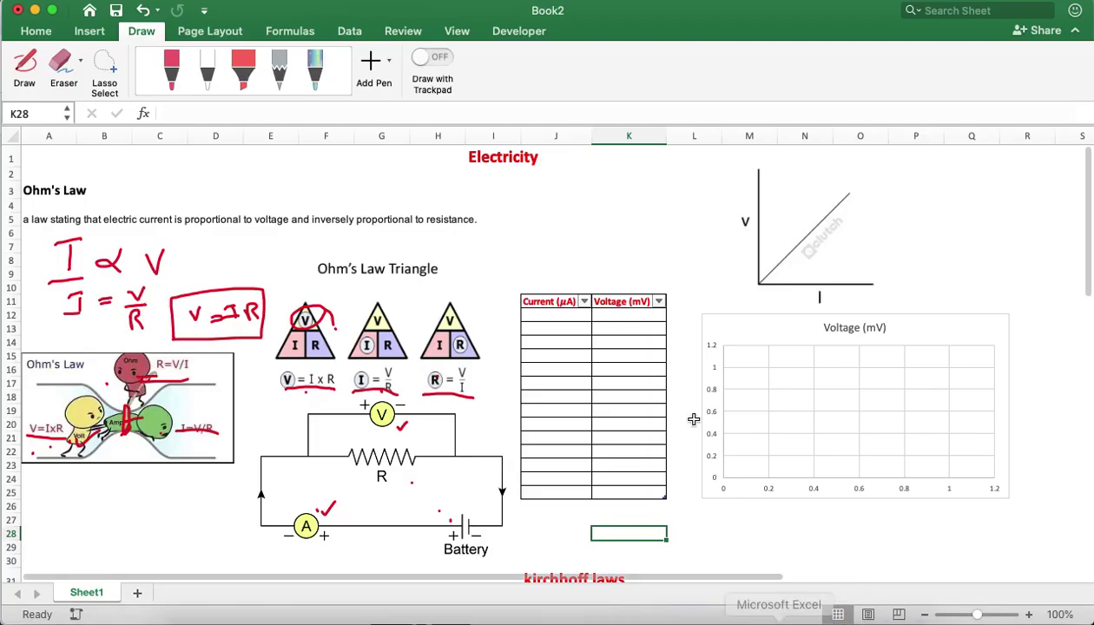
pyautogui.click(549, 317)
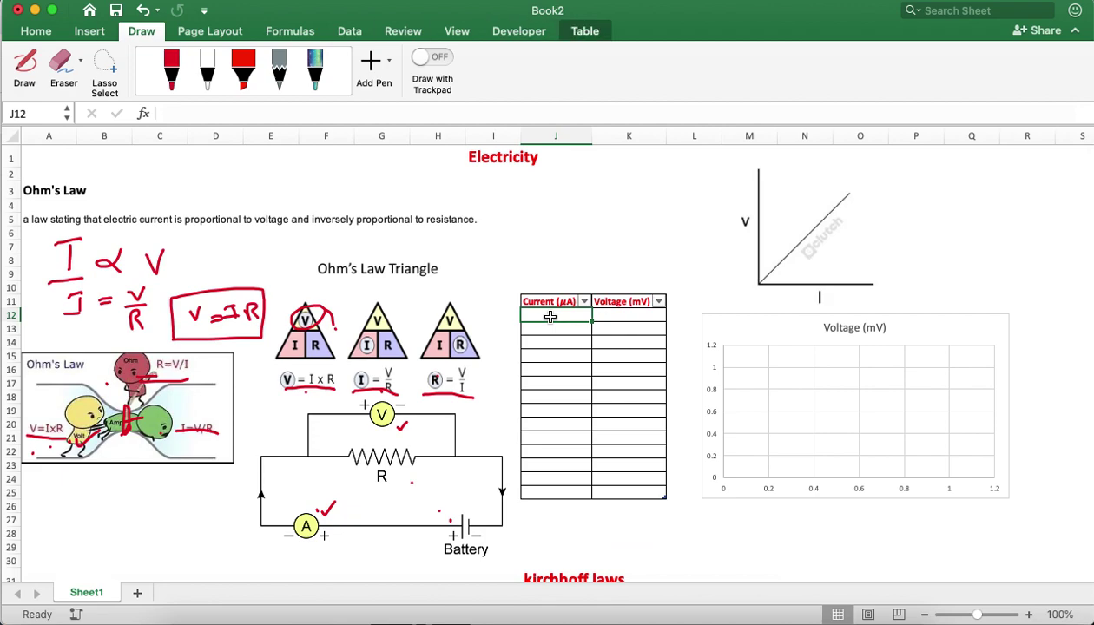
pyautogui.write('40.5')
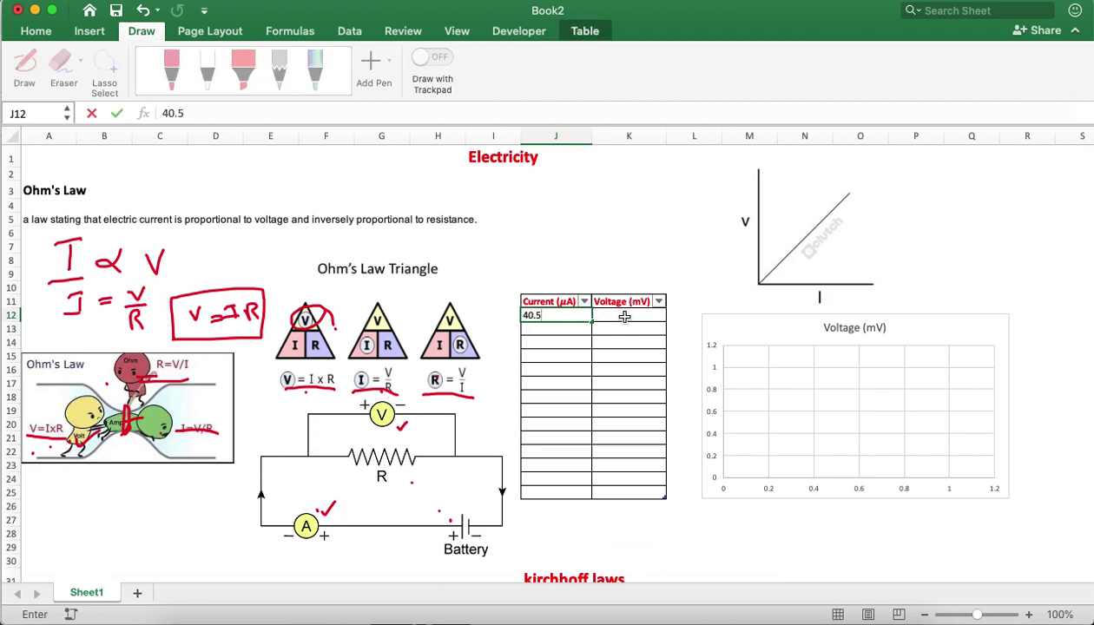
pyautogui.click(623, 318)
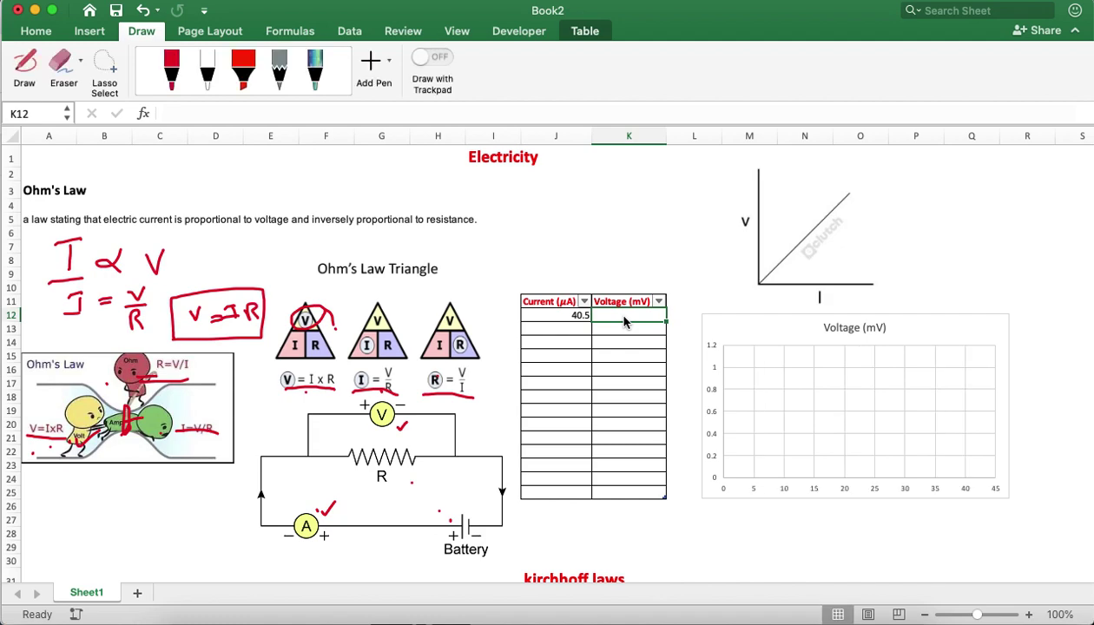
pyautogui.write('40.')
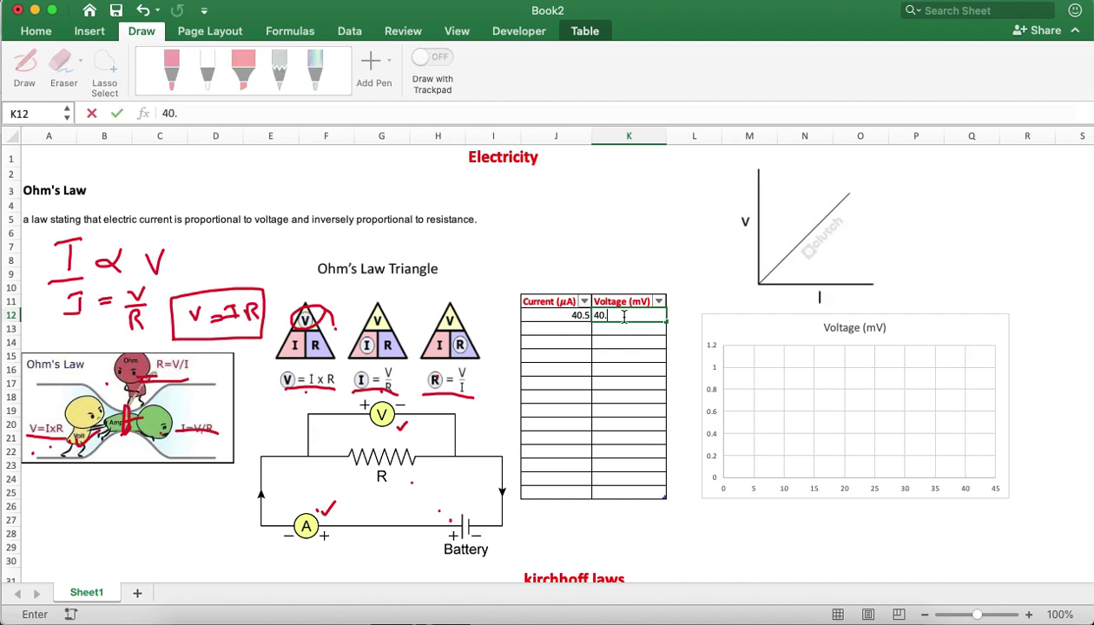
pyautogui.press('Return')
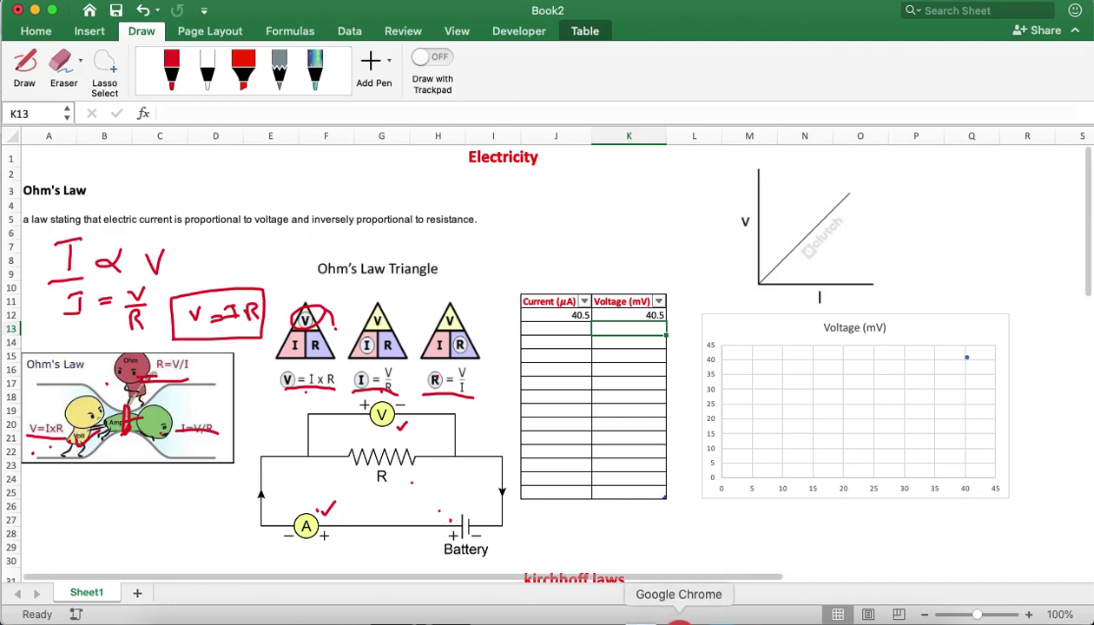
# Return to Tinkercad in Chrome and turn the potentiometer clockwise to about 59 µA and 59 mV.
pyautogui.click(679, 618)
pyautogui.moveTo(521, 436); pyautogui.dragTo(512, 404)
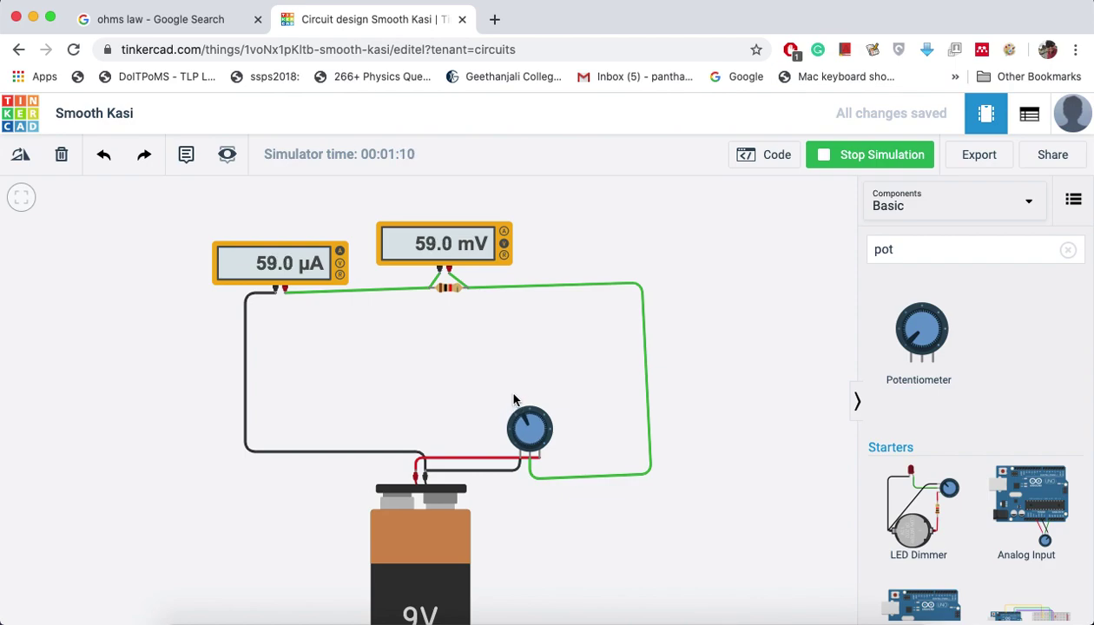
pyautogui.moveTo(513, 399); pyautogui.dragTo(515, 406)
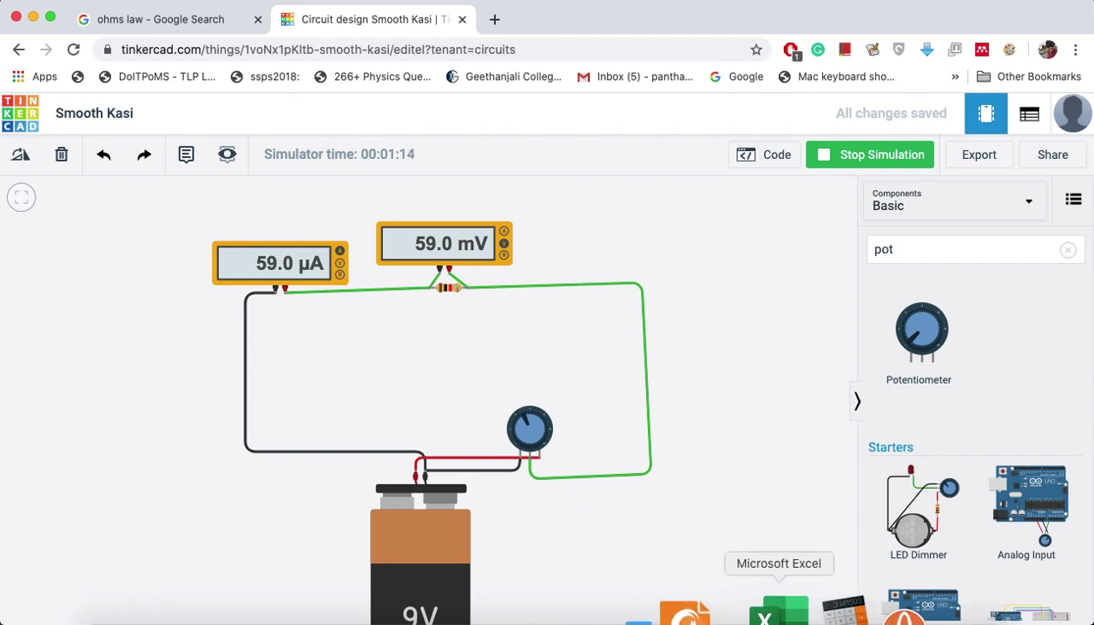
# Switch to Excel and record 59 as current in J13 and 59 as voltage in K13.
pyautogui.click(775, 612)
pyautogui.click(566, 328)
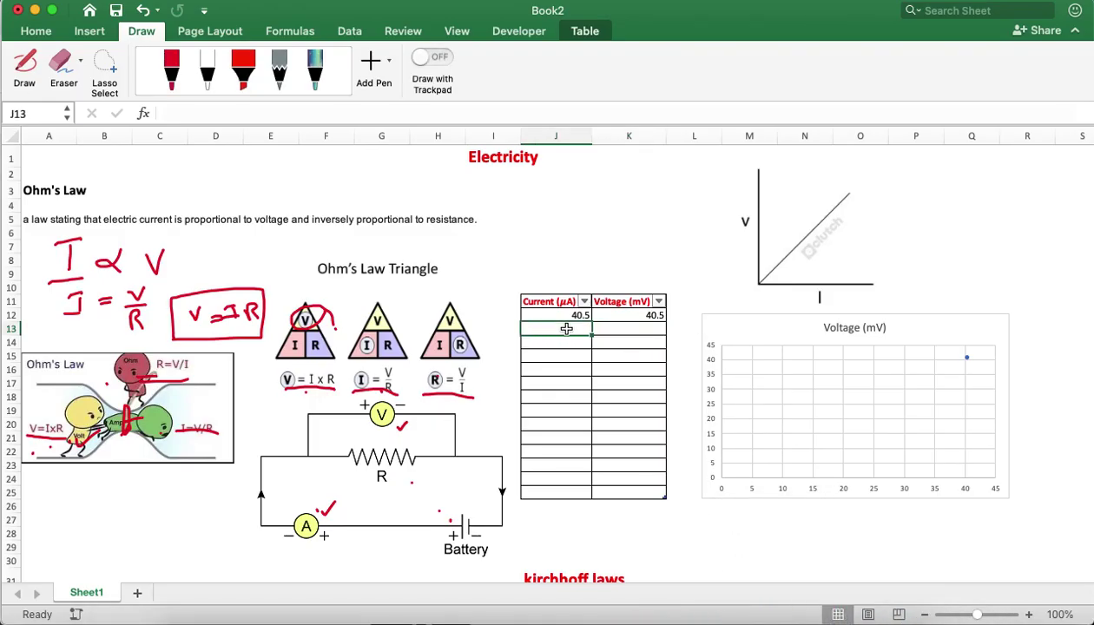
pyautogui.write('59')
pyautogui.press('Tab')
pyautogui.write('59')
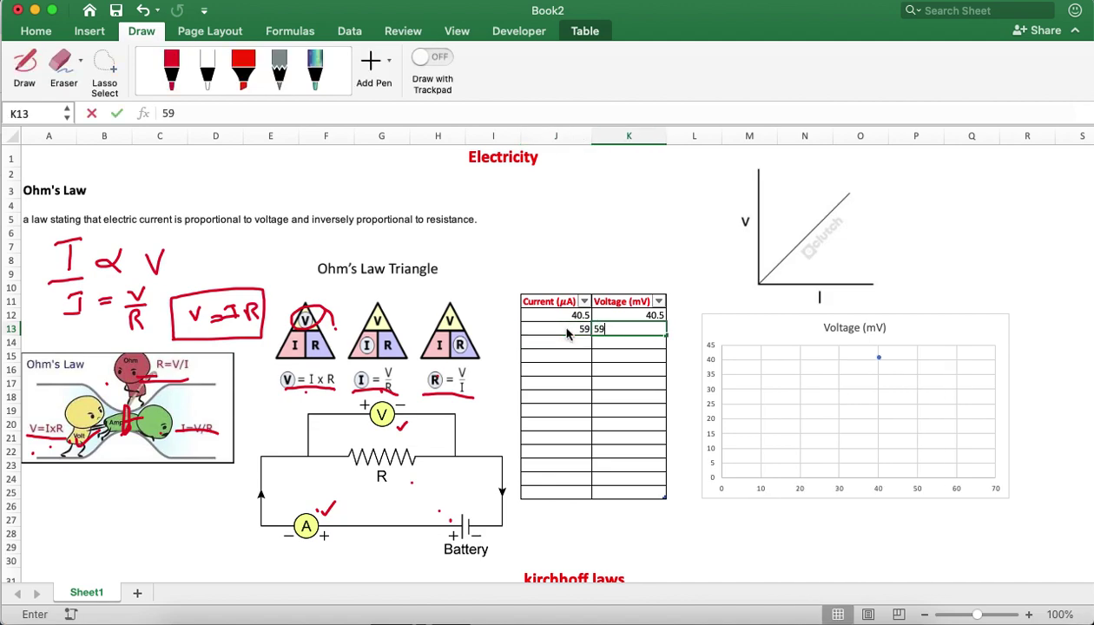
pyautogui.press('Return')
# Return to Tinkercad in Chrome and turn the potentiometer clockwise to about 80.5 µA and 80.5 mV.
pyautogui.moveTo(477, 618)
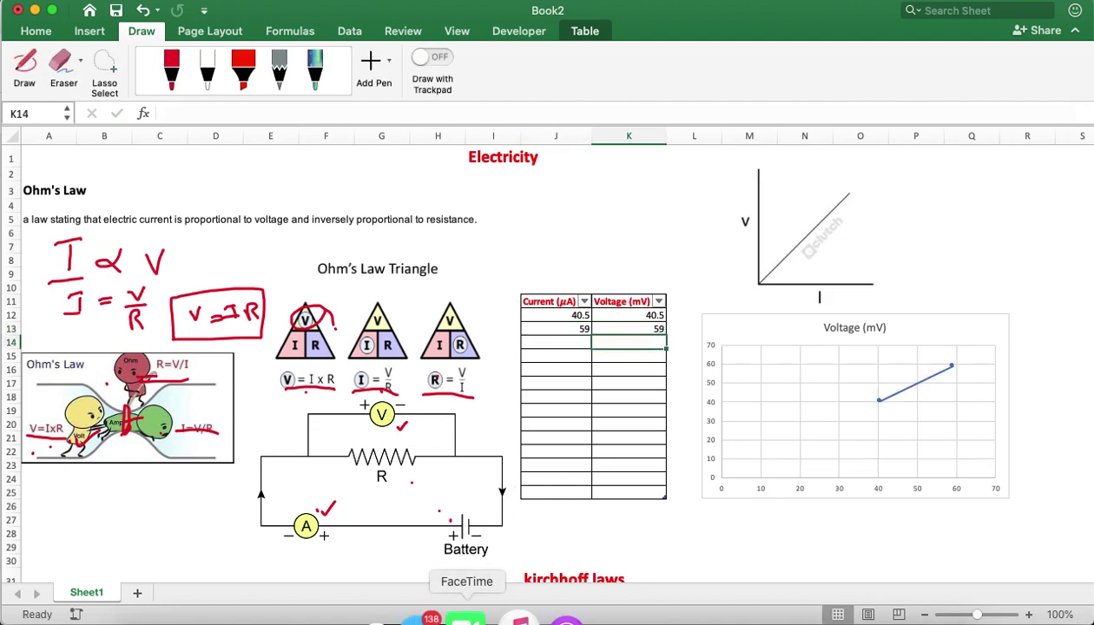
pyautogui.click(683, 617)
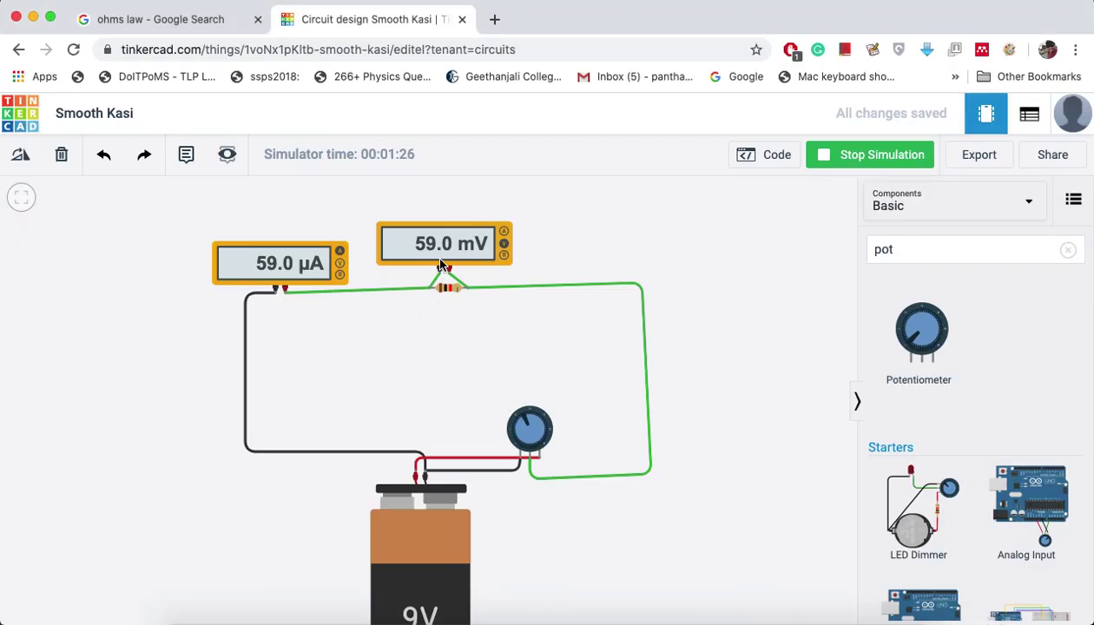
pyautogui.moveTo(529, 426); pyautogui.dragTo(533, 421)
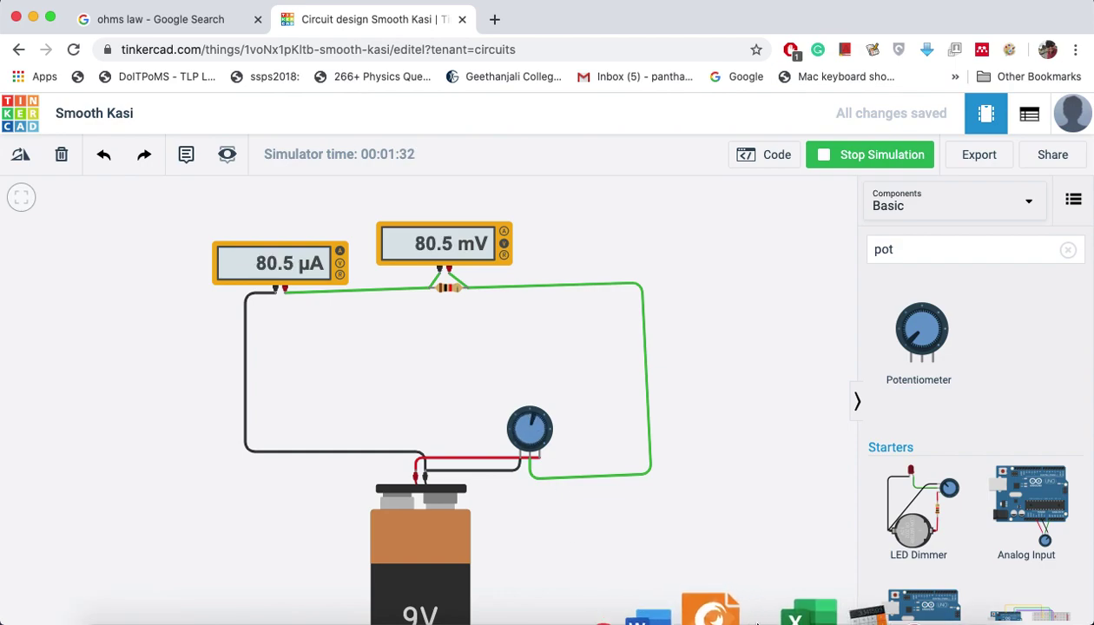
# Switch to Excel and record 80.5 as current in J14 and 80.5 as voltage in K14.
pyautogui.click(777, 612)
pyautogui.click(565, 345)
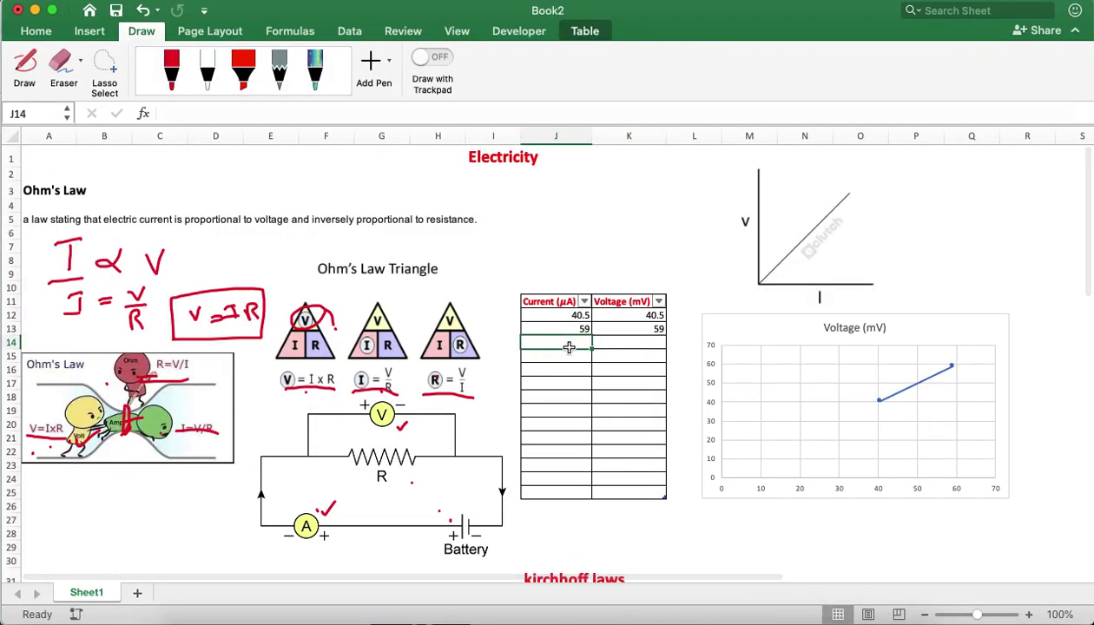
pyautogui.write('80.')
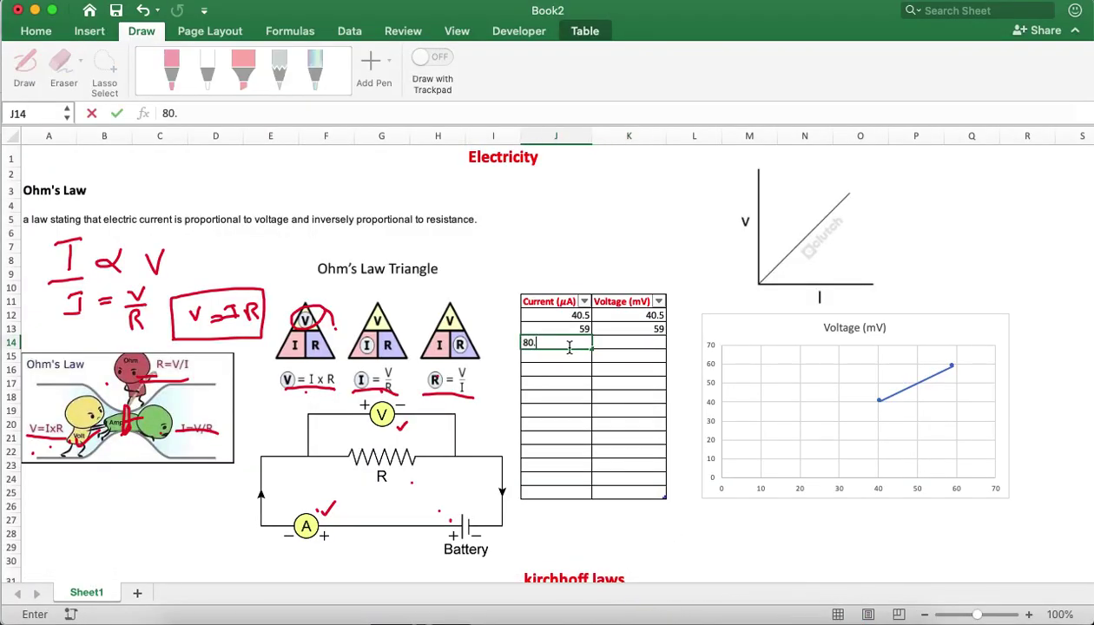
pyautogui.write('5')
pyautogui.press('Tab')
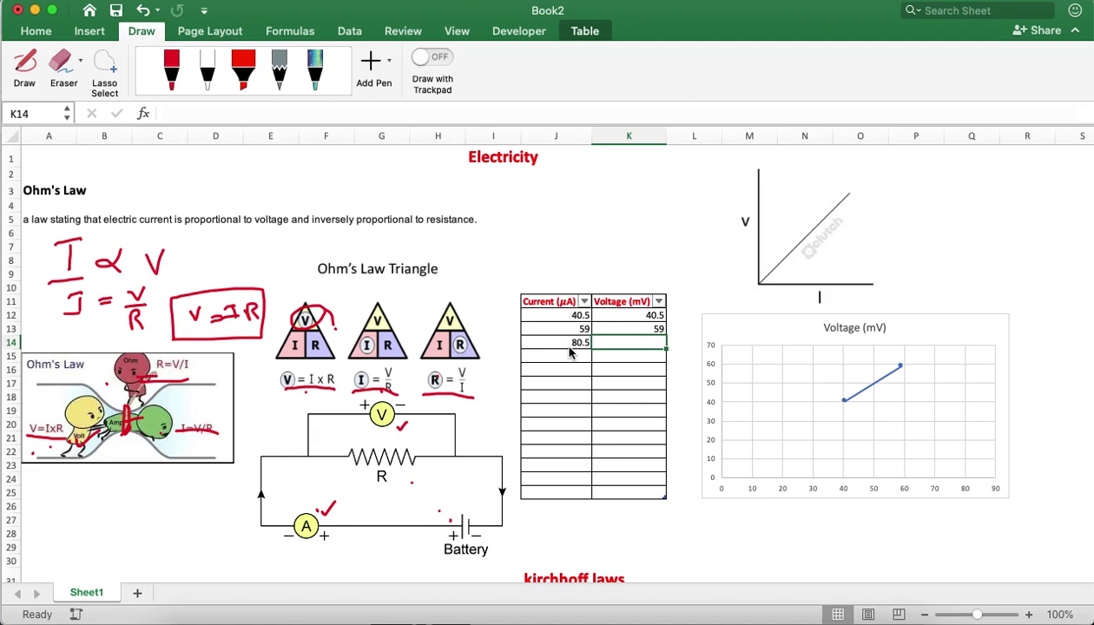
pyautogui.write('80.')
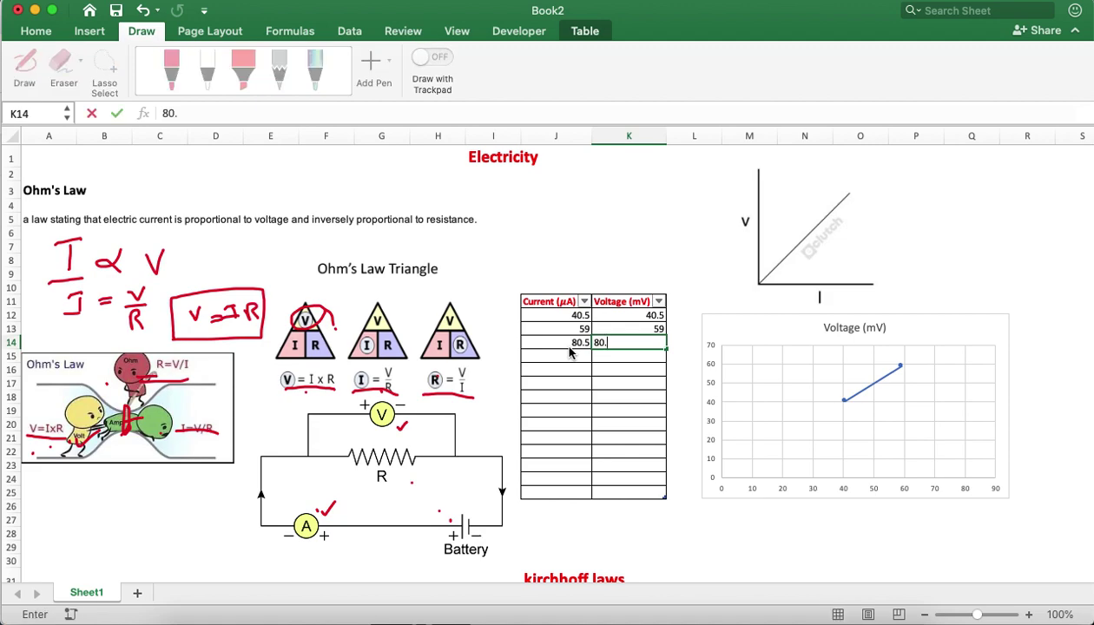
pyautogui.press('Return')
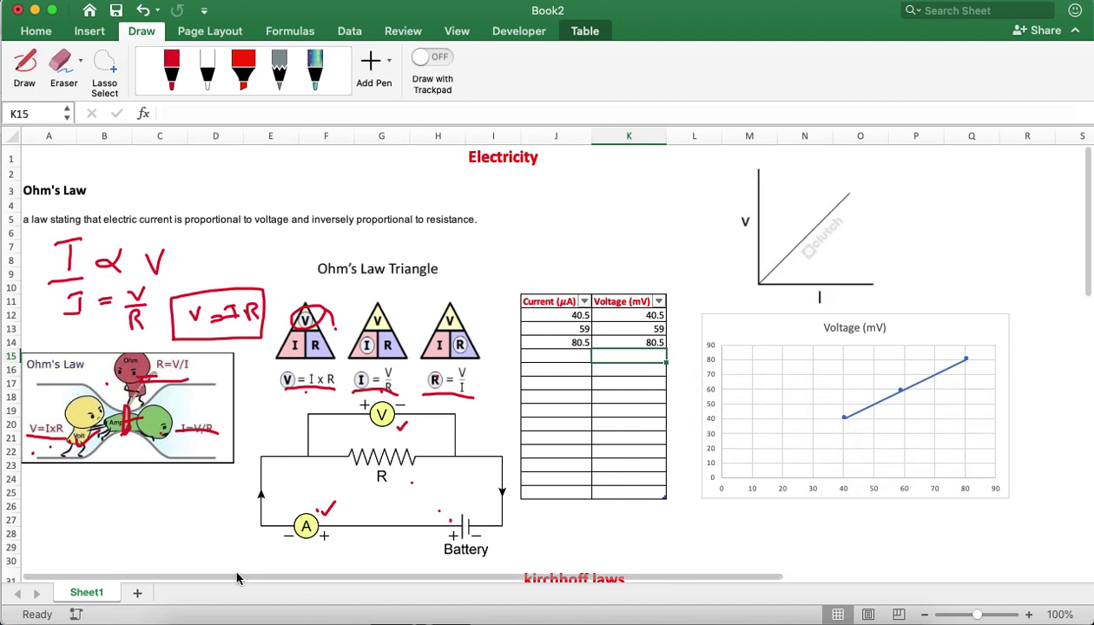
# Return to Tinkercad in Chrome and adjust the potentiometer to about 98.3 µA and 98.3 mV.
pyautogui.moveTo(738, 614)
pyautogui.click(690, 613)
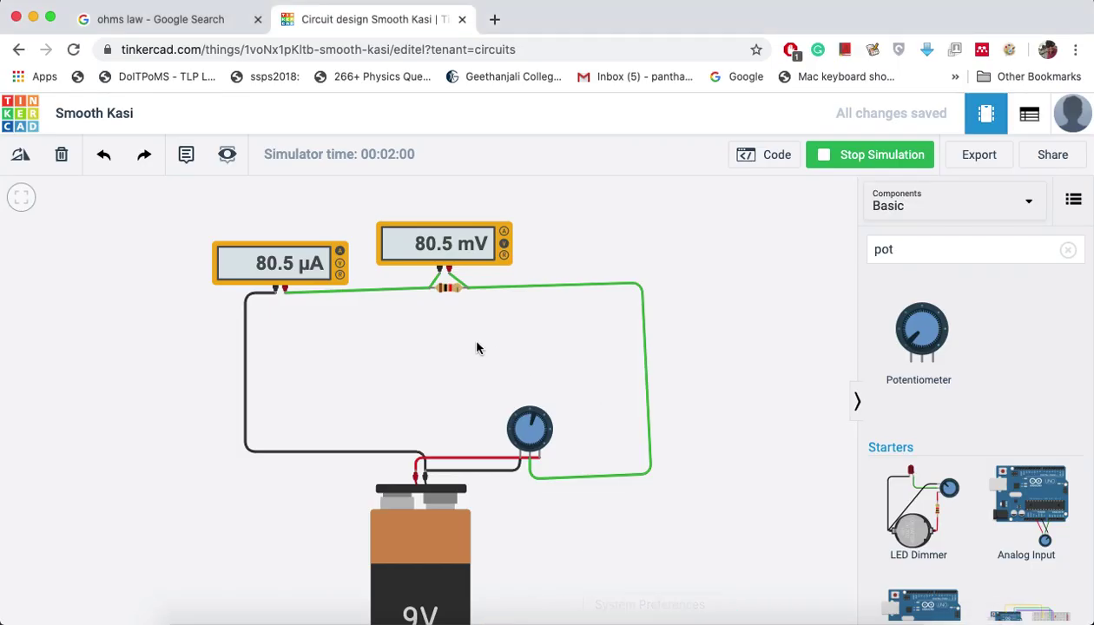
pyautogui.moveTo(534, 422); pyautogui.dragTo(540, 425)
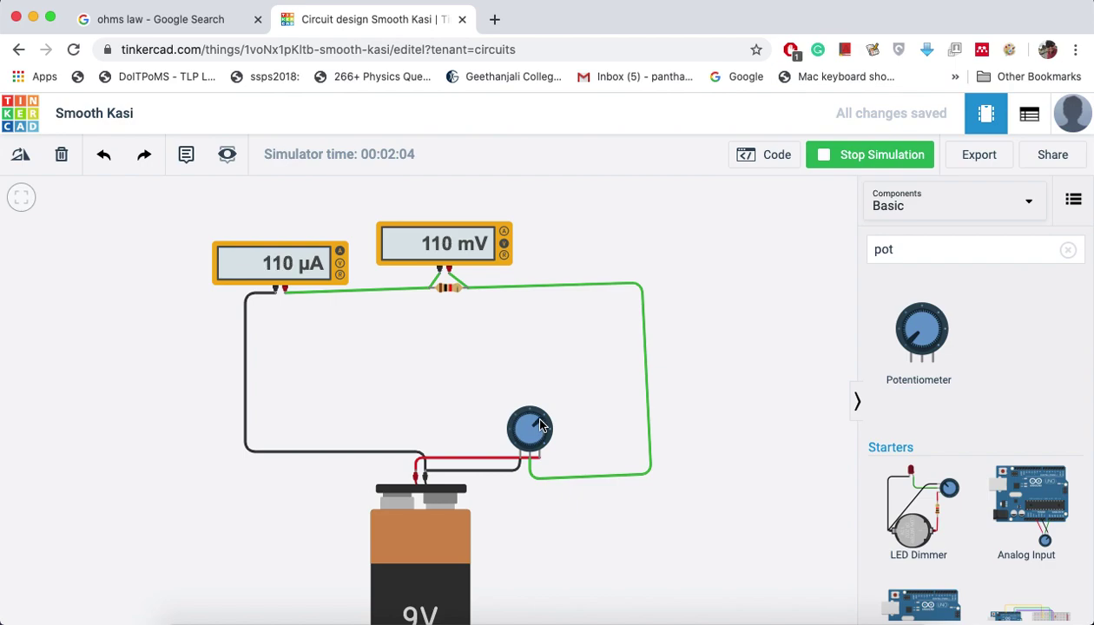
pyautogui.moveTo(540, 425); pyautogui.dragTo(539, 424)
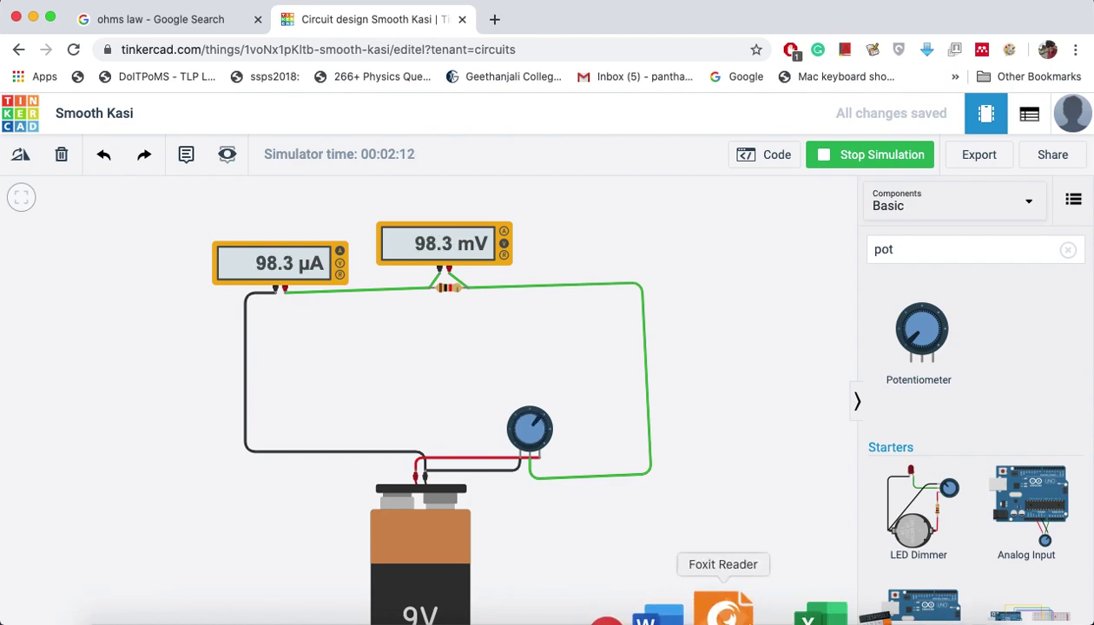
# Switch to Excel and record 98.3 as current in J15 and 98.3 as voltage in K15.
pyautogui.click(781, 605)
pyautogui.click(567, 359)
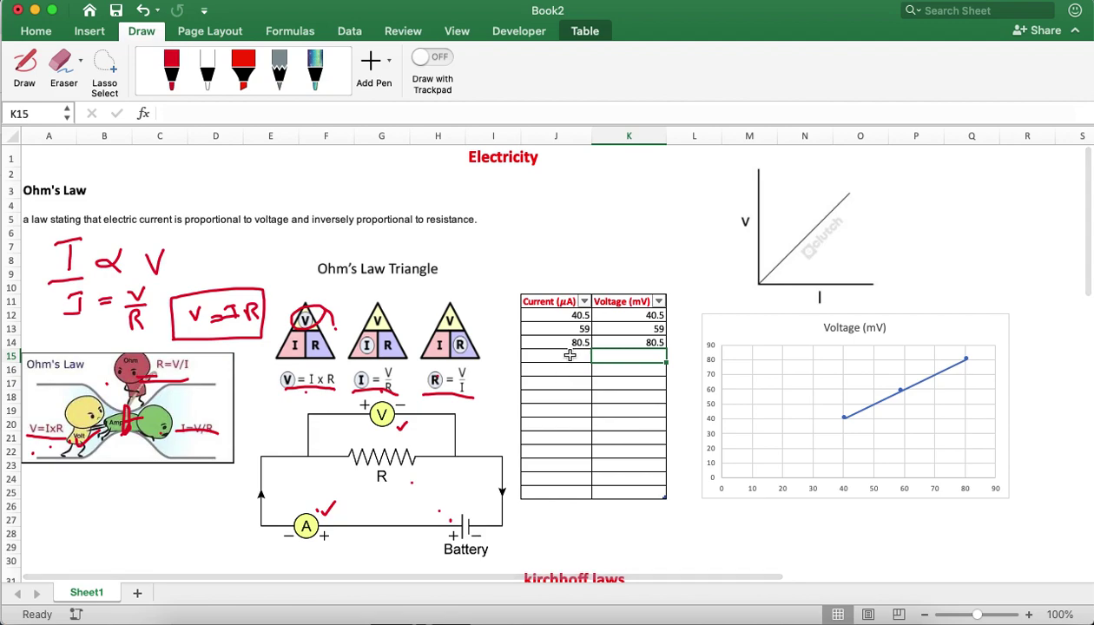
pyautogui.write('98.3')
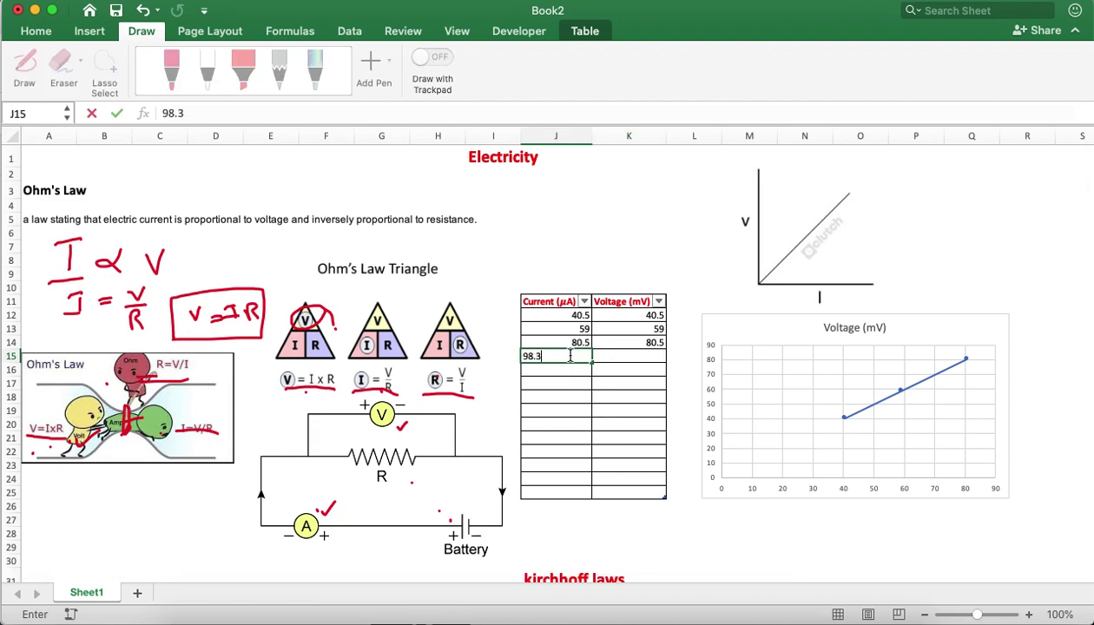
pyautogui.press('Tab')
pyautogui.write('98.3')
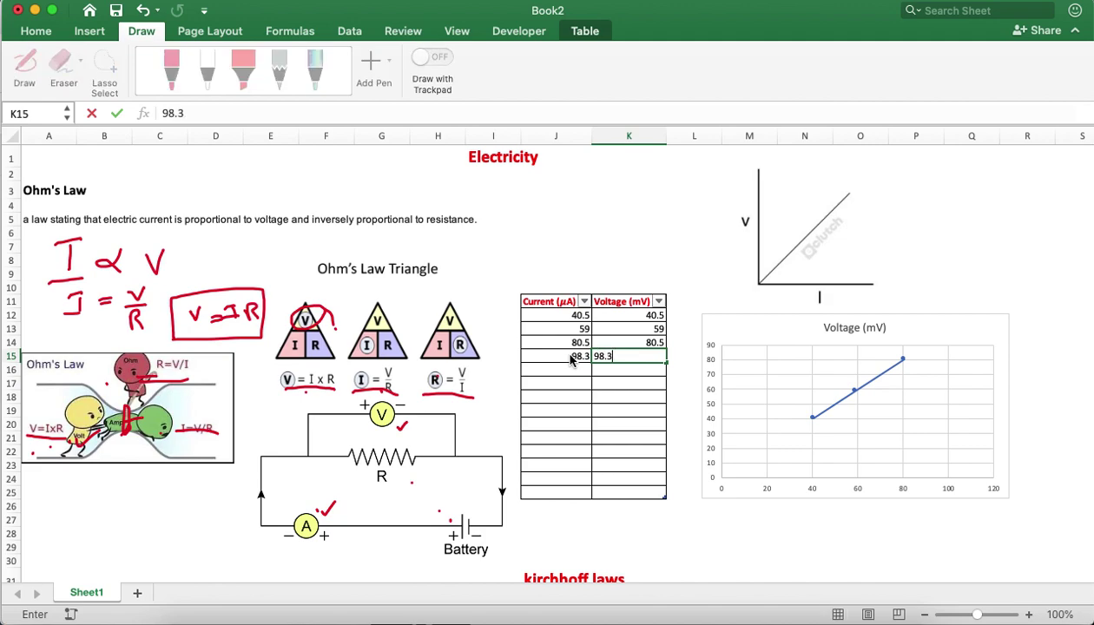
pyautogui.press('Return')
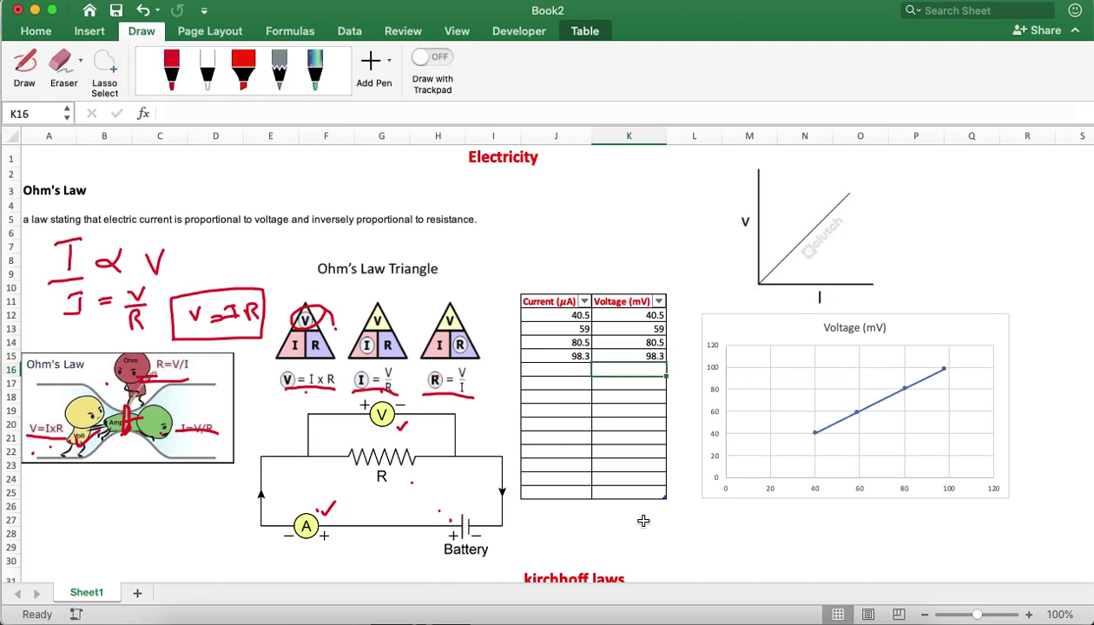
# Return to Tinkercad in Chrome and turn the potentiometer clockwise to about 118 µA and 118 mV.
pyautogui.moveTo(720, 612)
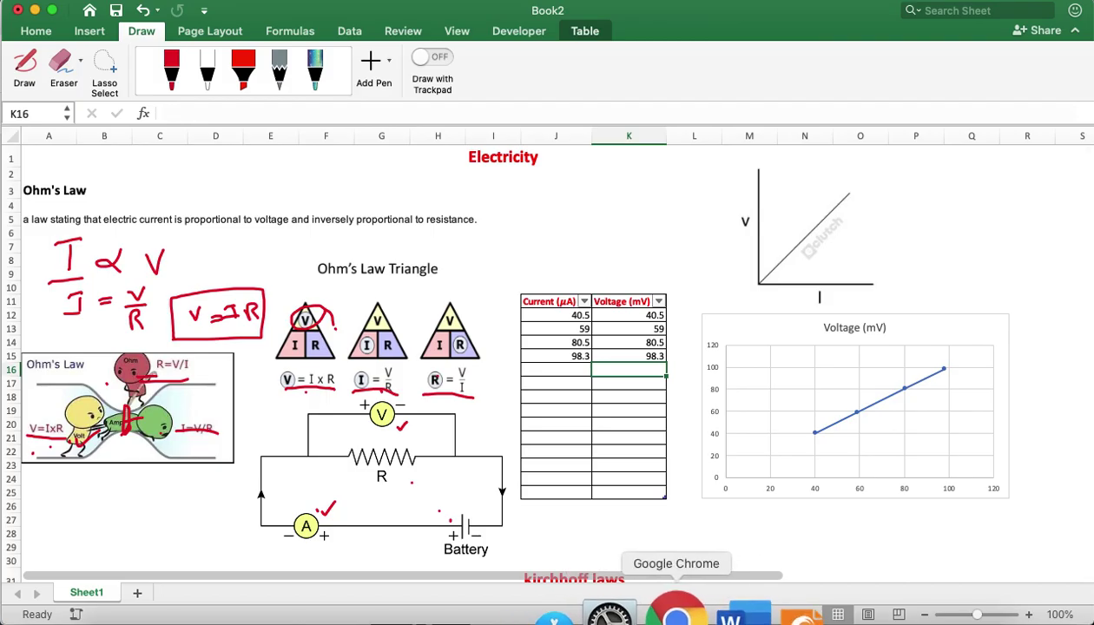
pyautogui.click(707, 612)
pyautogui.moveTo(538, 428); pyautogui.dragTo(539, 428)
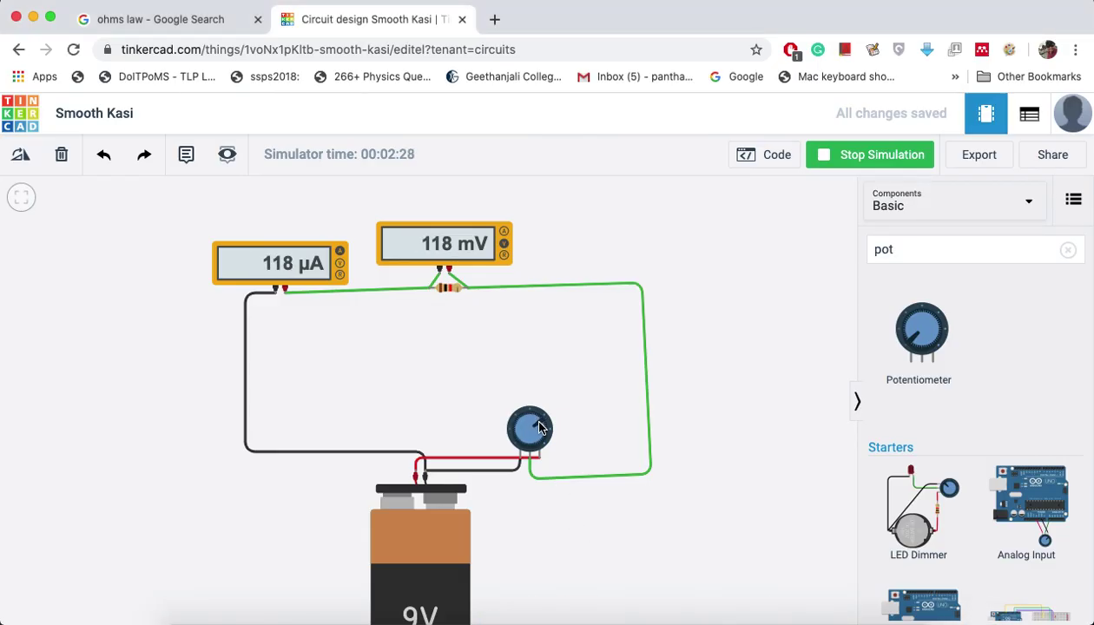
# Switch to Excel and record 118 as current in J16 and 118 as voltage in K16.
pyautogui.moveTo(786, 609)
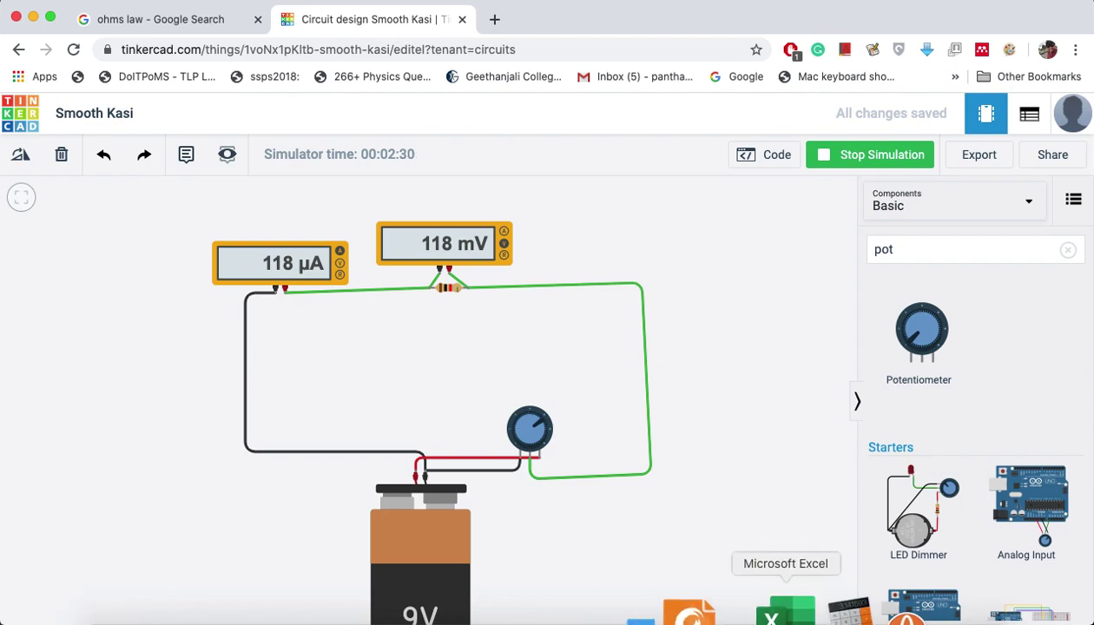
pyautogui.click(764, 611)
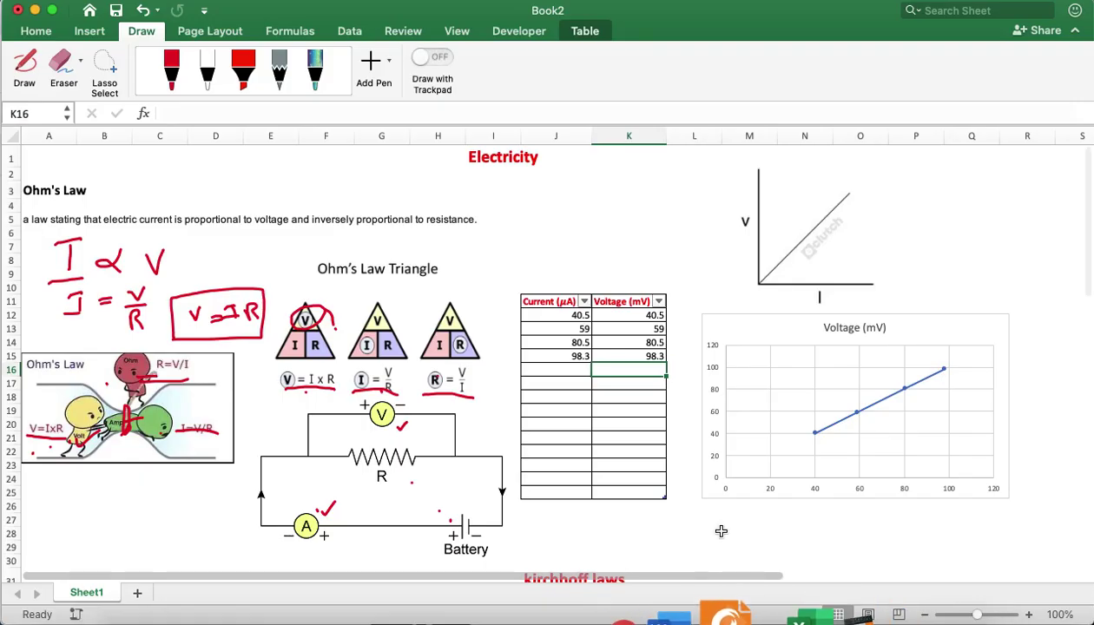
pyautogui.click(573, 371)
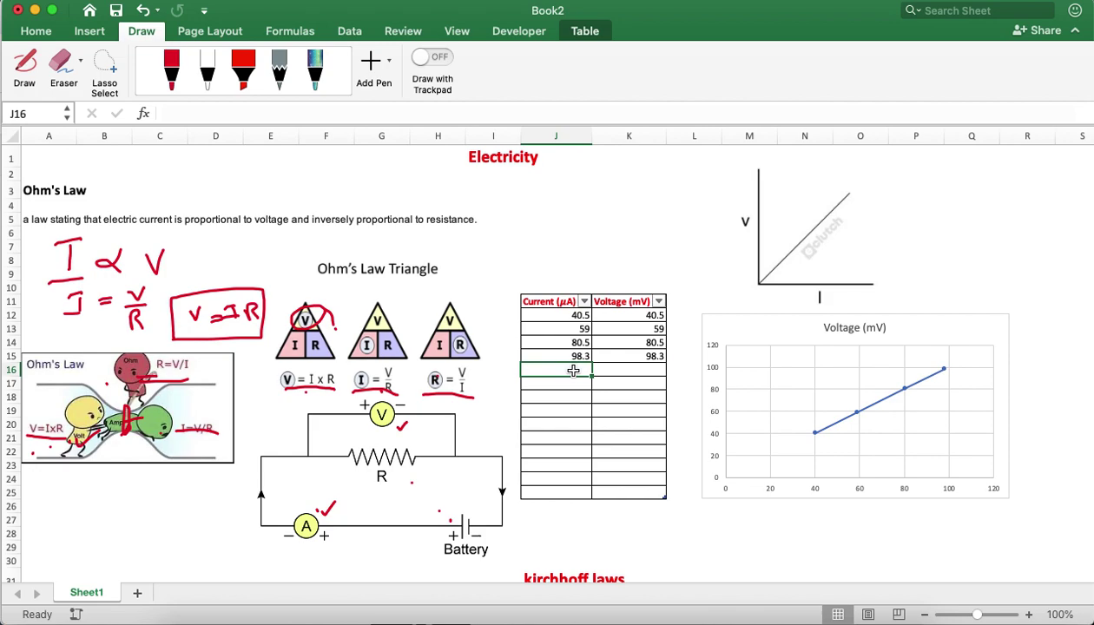
pyautogui.write('118')
pyautogui.press('Tab')
pyautogui.write('118')
pyautogui.press('Return')
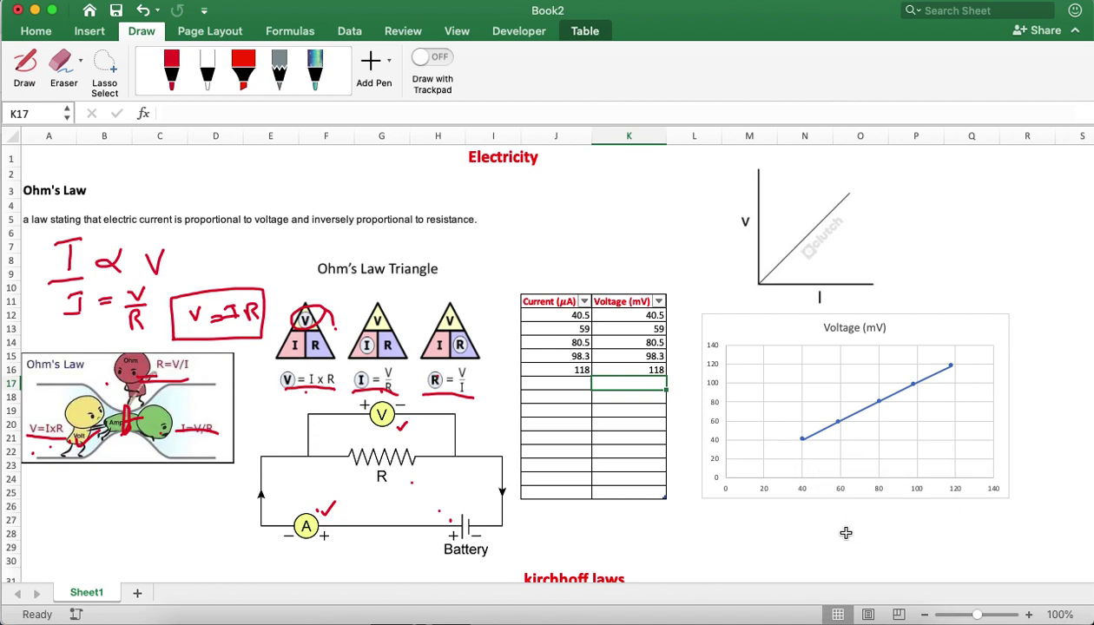
# Return to Tinkercad in Chrome and turn the potentiometer clockwise to about 147 µA and 147 mV.
pyautogui.click(676, 608)
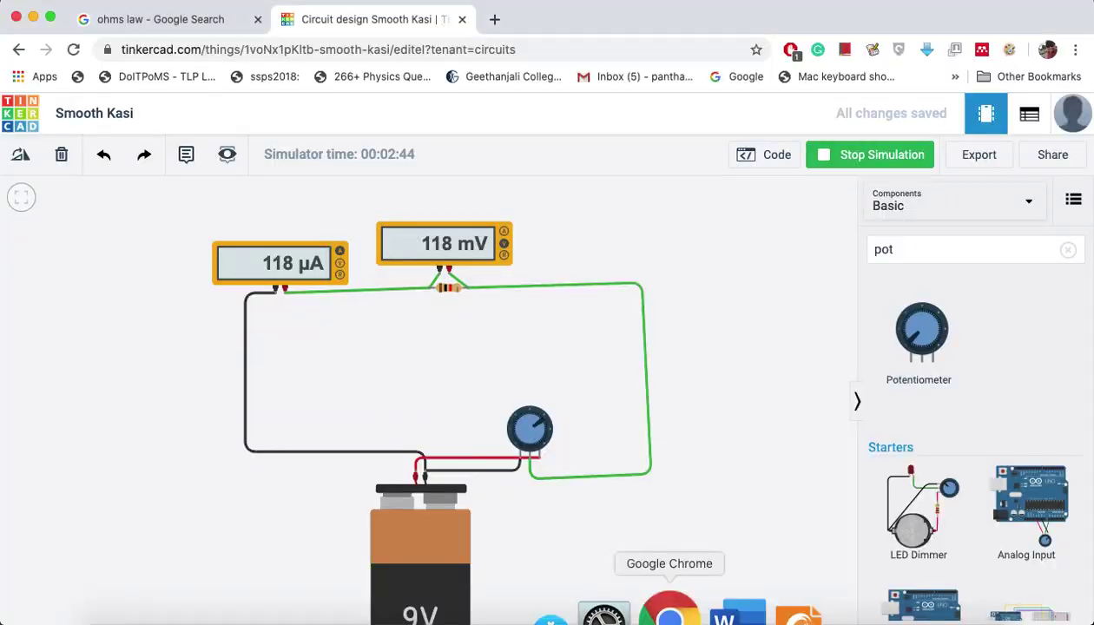
pyautogui.moveTo(543, 429); pyautogui.dragTo(543, 429)
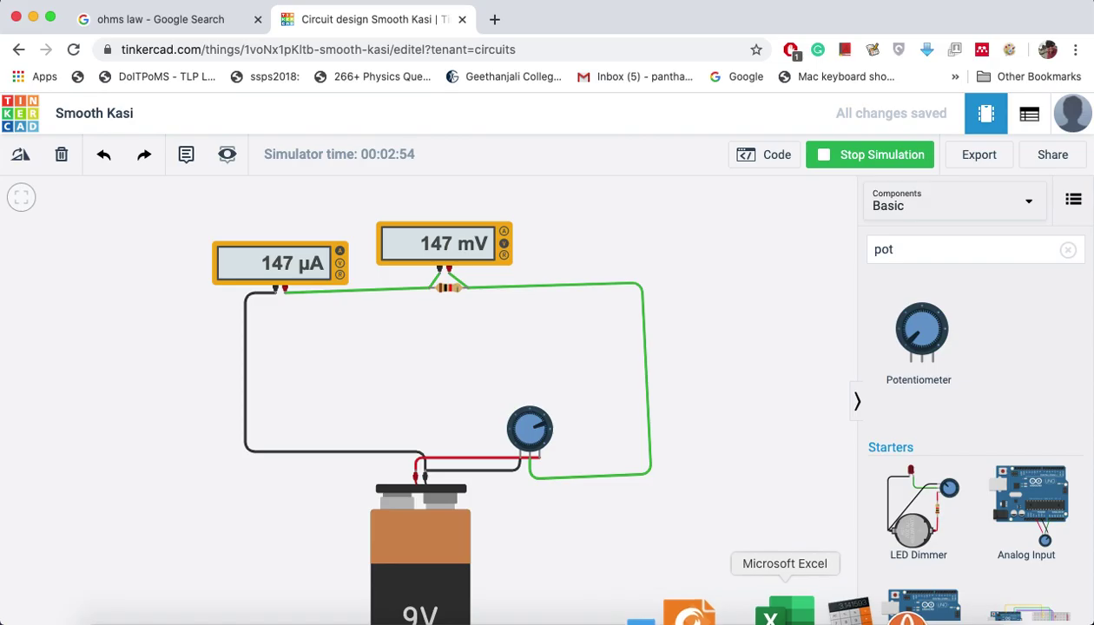
# Switch to Excel and record 147 as current in J17 and 147 as voltage in K17.
pyautogui.click(779, 610)
pyautogui.click(566, 384)
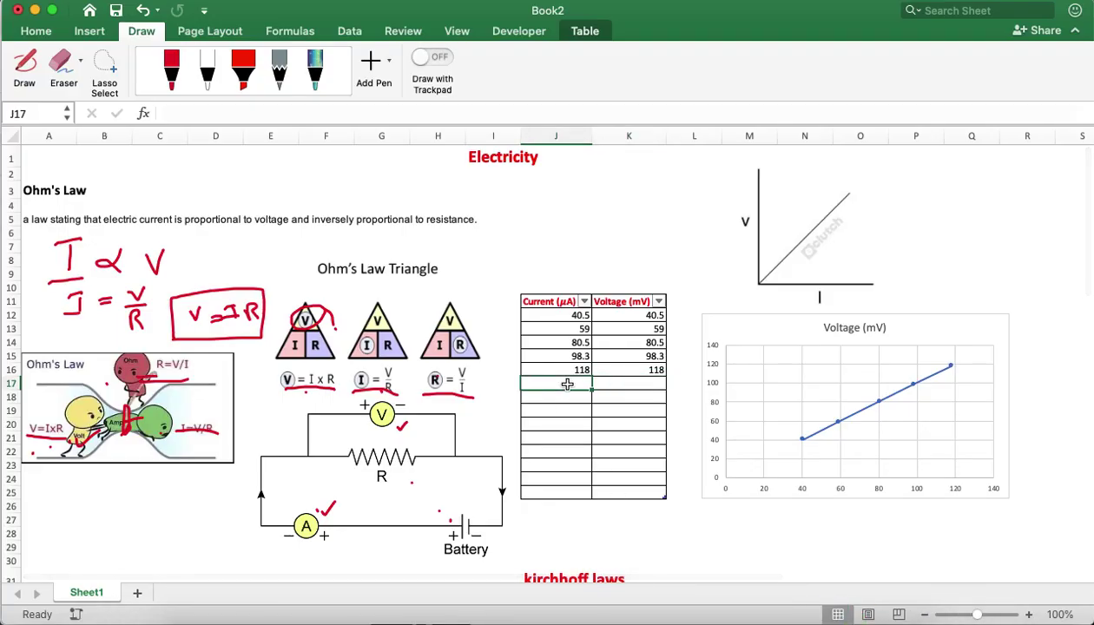
pyautogui.write('147')
pyautogui.press('Tab')
pyautogui.write('147')
pyautogui.press('Return')
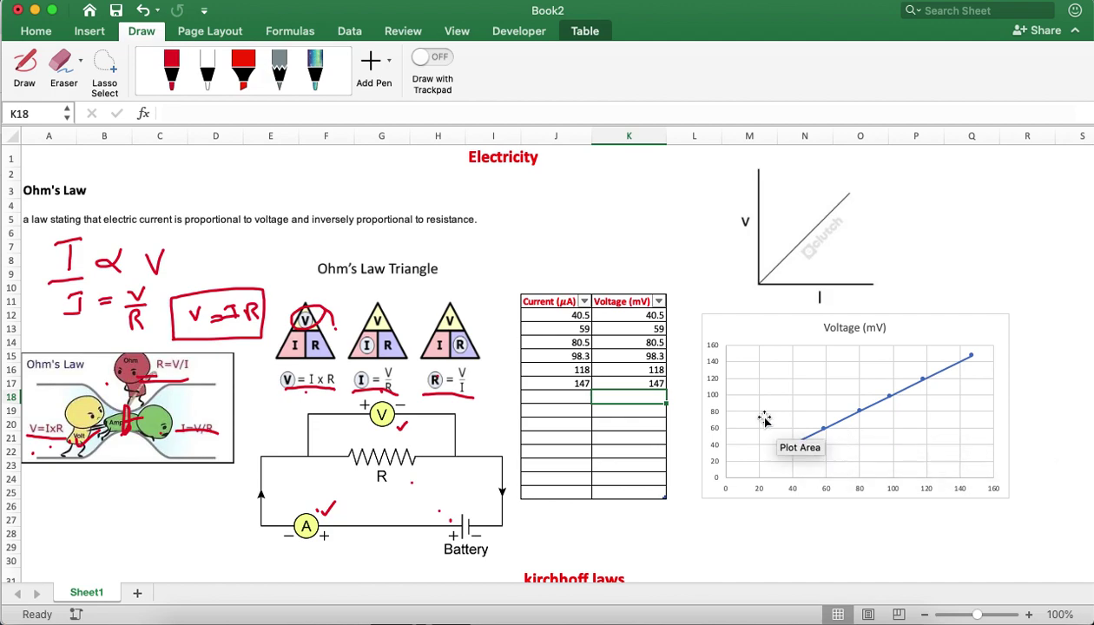
# Handwrite I ∝ V, V = IR and R = V/I in red ink beside the V–I graph sketch, then leave trackpad drawing.
pyautogui.click(434, 59)
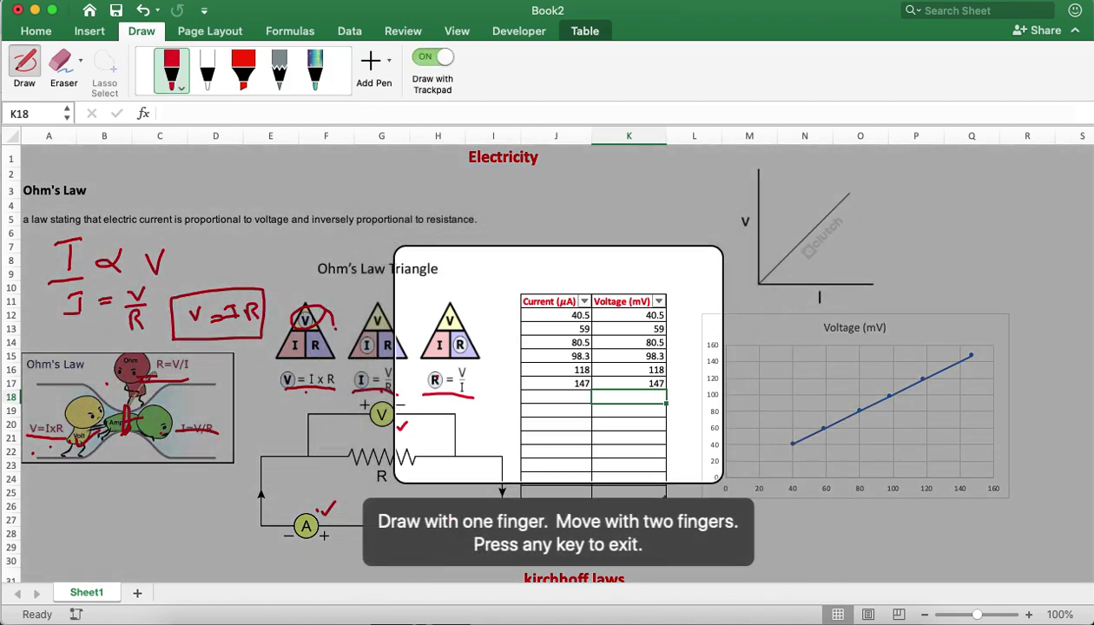
pyautogui.hscroll(10, 558, 364)
pyautogui.hscroll(-2, 903, 261)
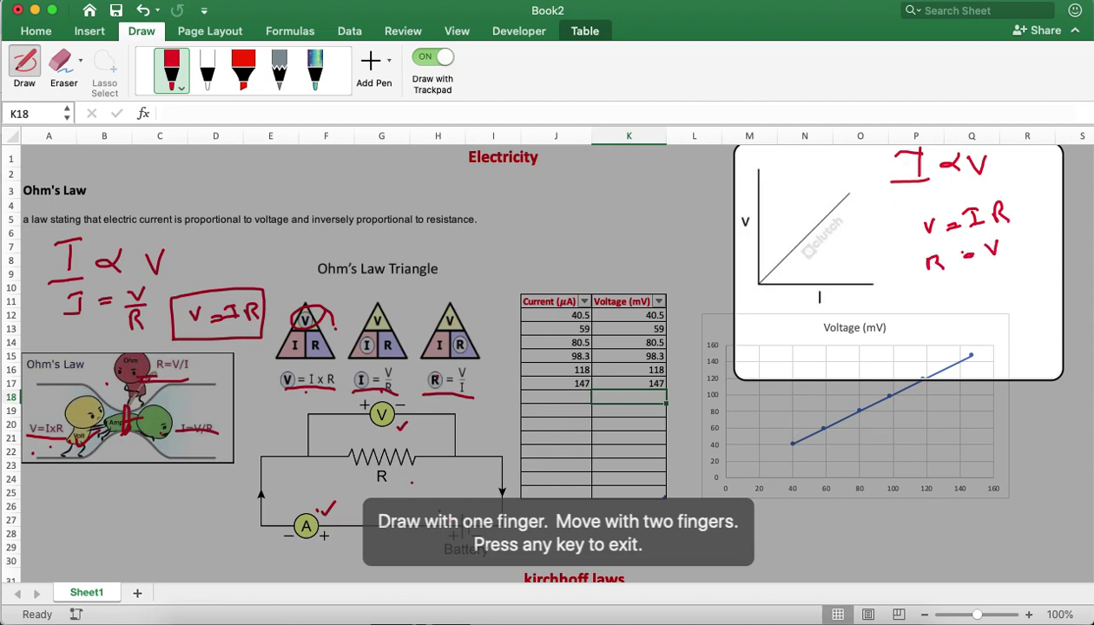
pyautogui.moveTo(984, 274); pyautogui.dragTo(1005, 273)
pyautogui.moveTo(984, 296); pyautogui.dragTo(1007, 296)
pyautogui.click(433, 57)
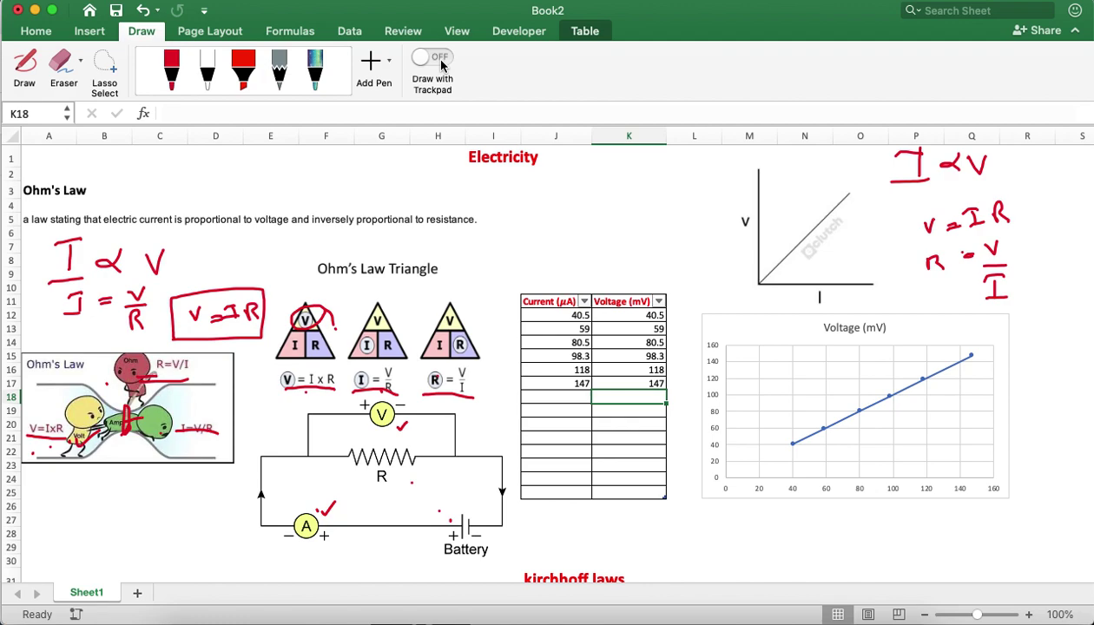
# Switch to Tinkercad in Chrome, clear the "pot" component search and stop the simulation.
pyautogui.moveTo(720, 618)
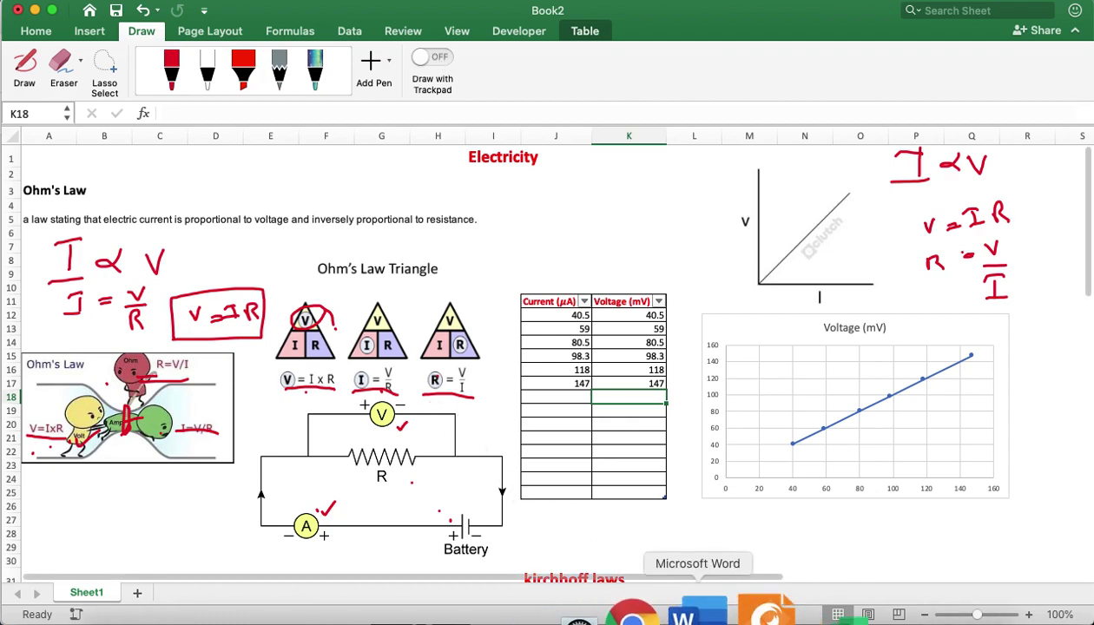
pyautogui.click(673, 614)
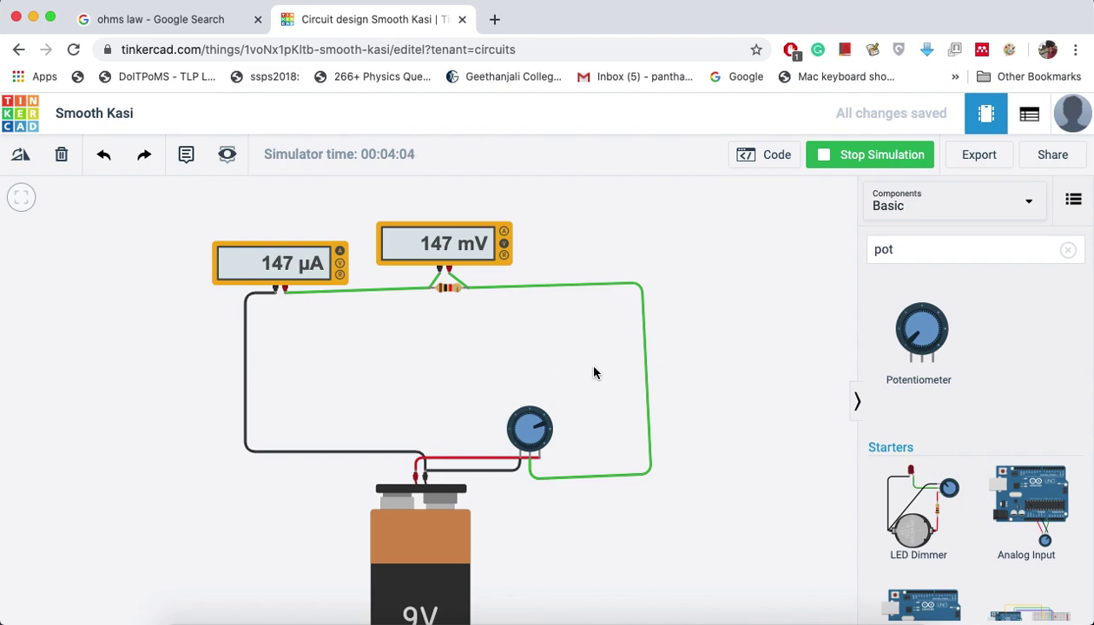
pyautogui.scroll(-10, 989, 452)
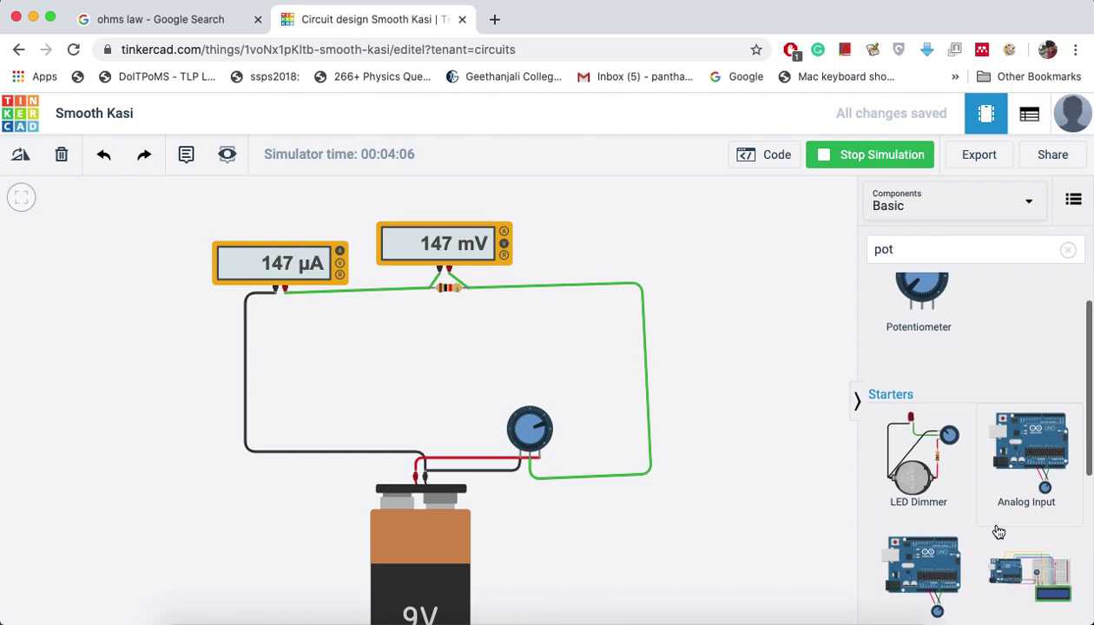
pyautogui.scroll(10, 997, 527)
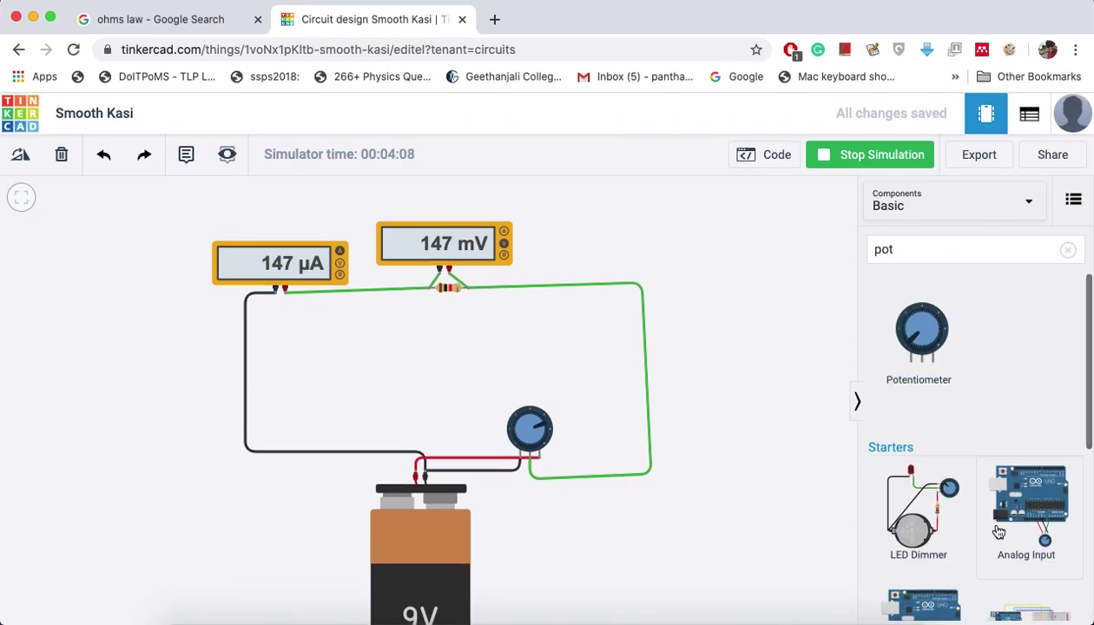
pyautogui.click(1068, 249)
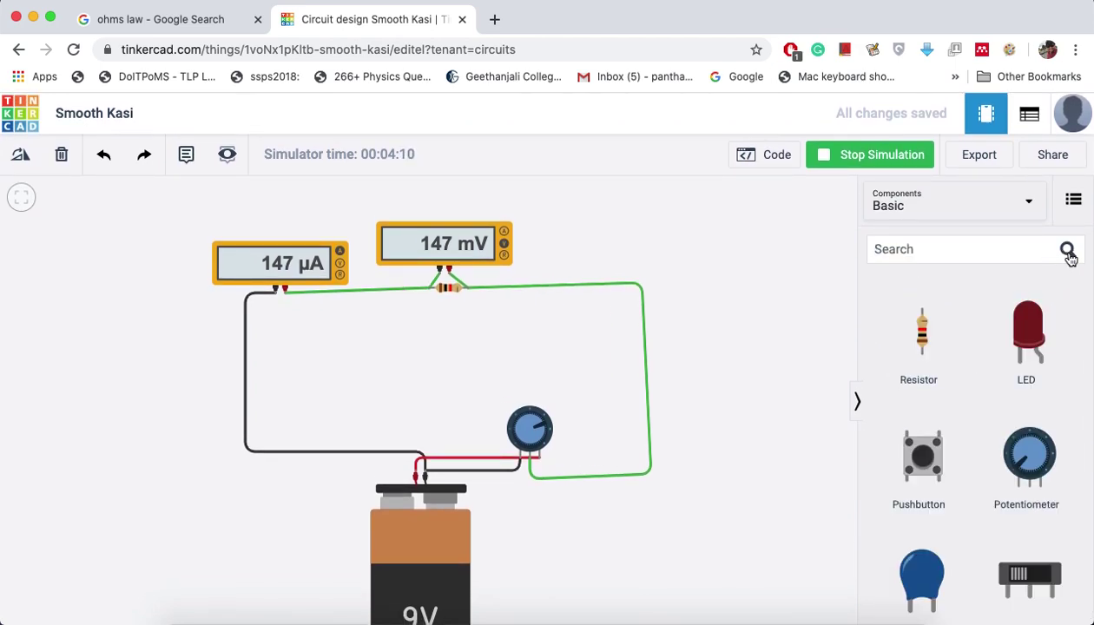
pyautogui.click(854, 154)
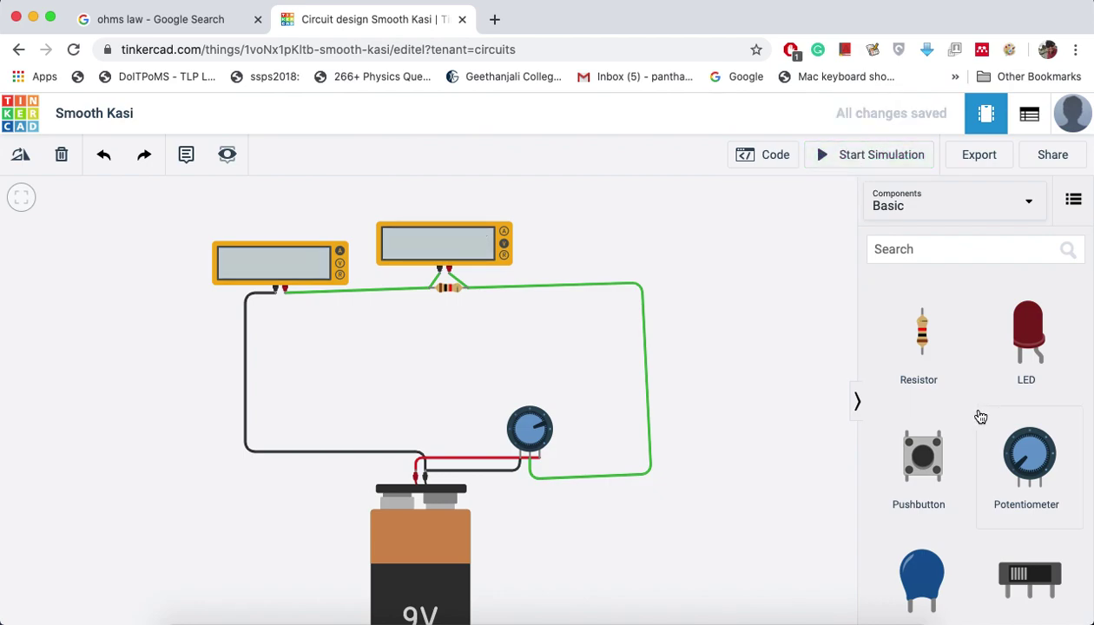
pyautogui.scroll(-5, 1006, 513)
pyautogui.scroll(5, 1005, 513)
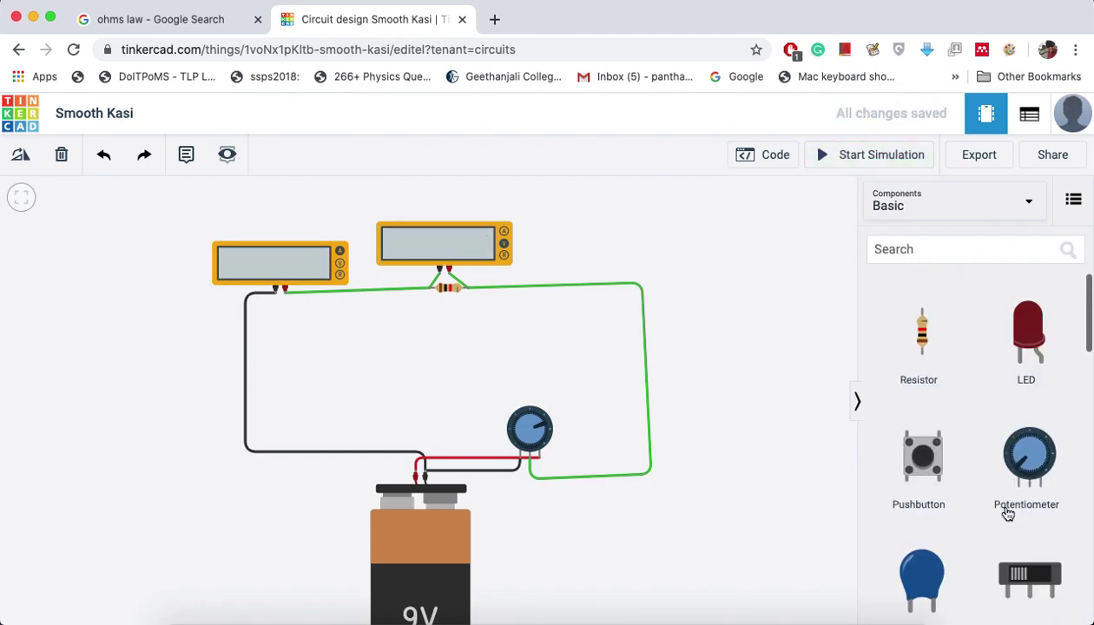